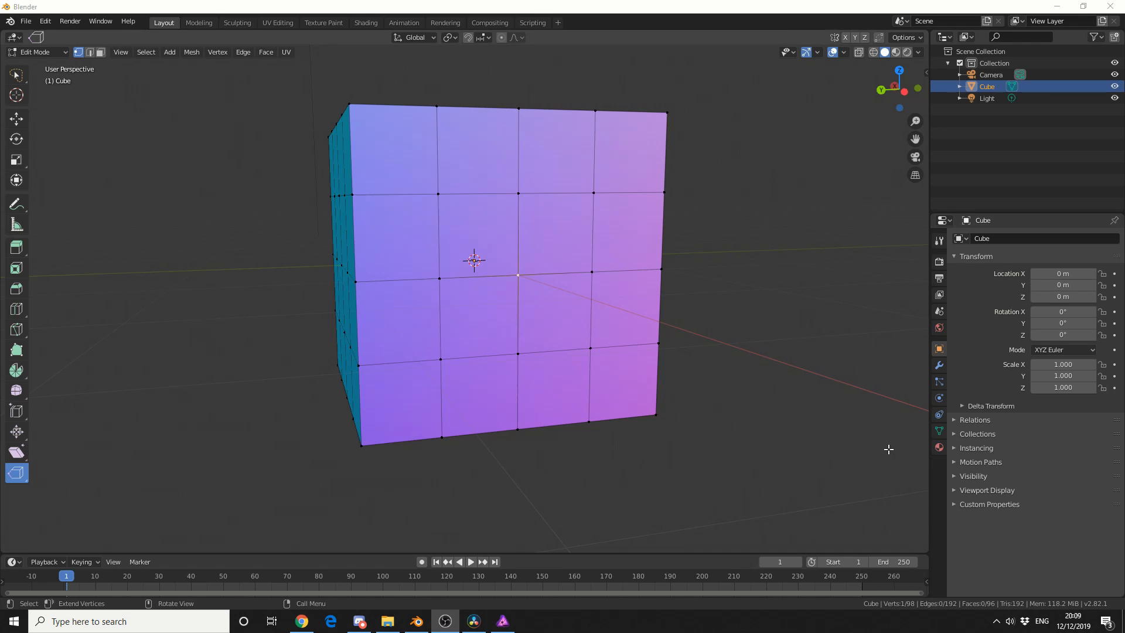
Step: Orbit to the cube's front and bring up the Vertex editing commands for the centre vertex
mouse_move(892, 452)
middle_mouse_down()
mouse_move(616, 452)
mouse_move(548, 472)
mouse_move(304, 487)
mouse_move(296, 455)
mouse_move(317, 458)
middle_mouse_up()
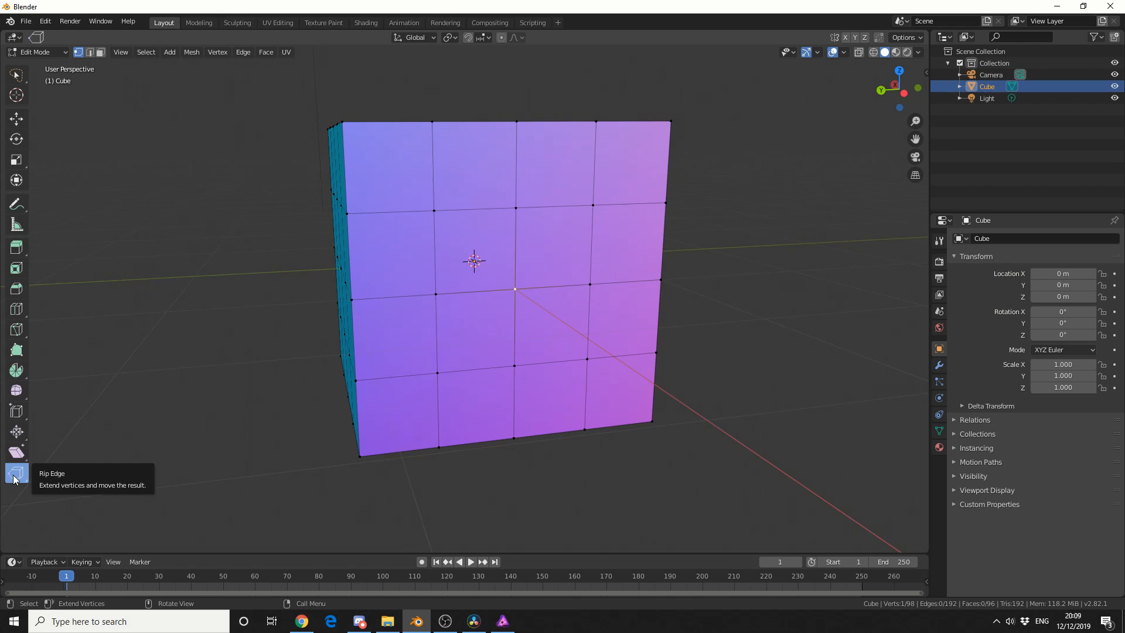
left_click(220, 53)
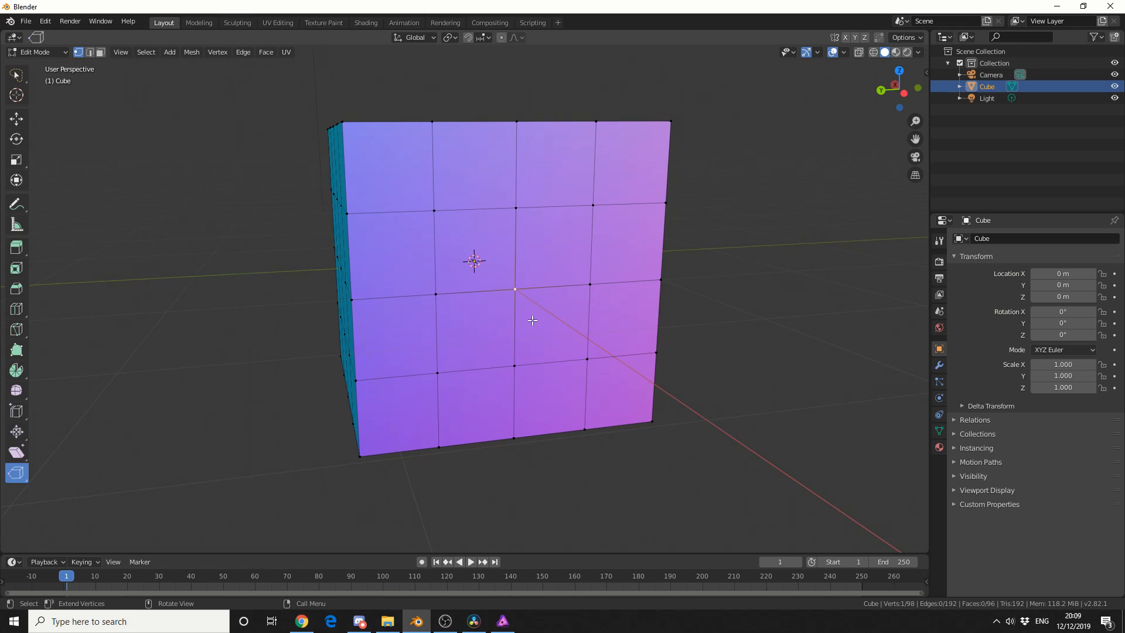
Step: Rip the centre vertex downward (V) and fill the triangular gap between its two edges with a new face (F)
key("v")
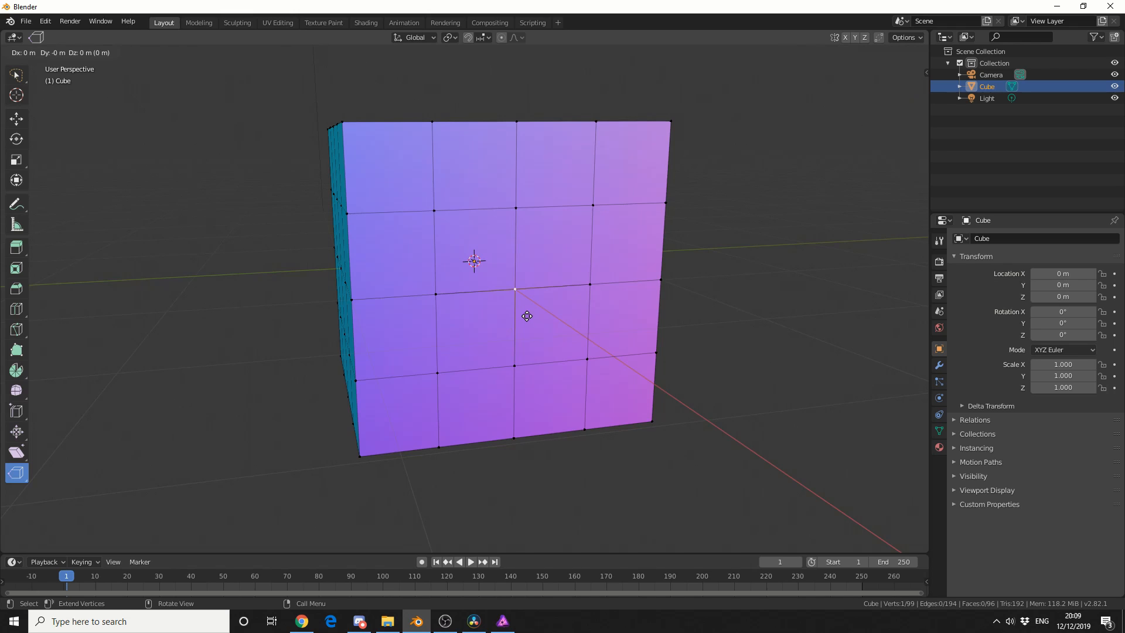
left_click(529, 351)
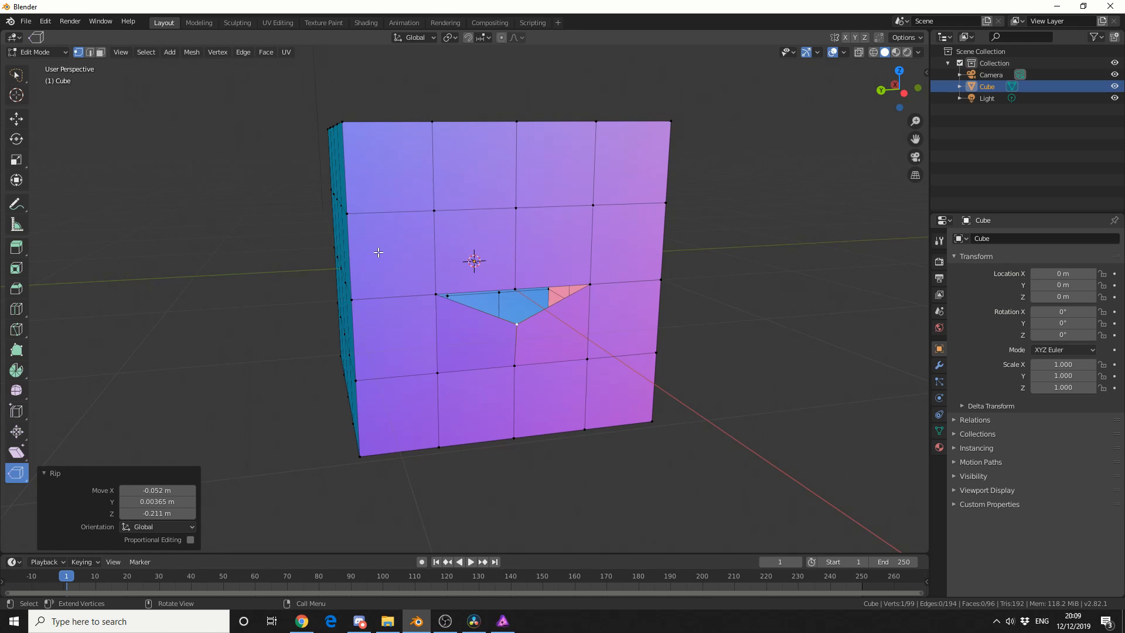
key("2")
left_click(470, 307)
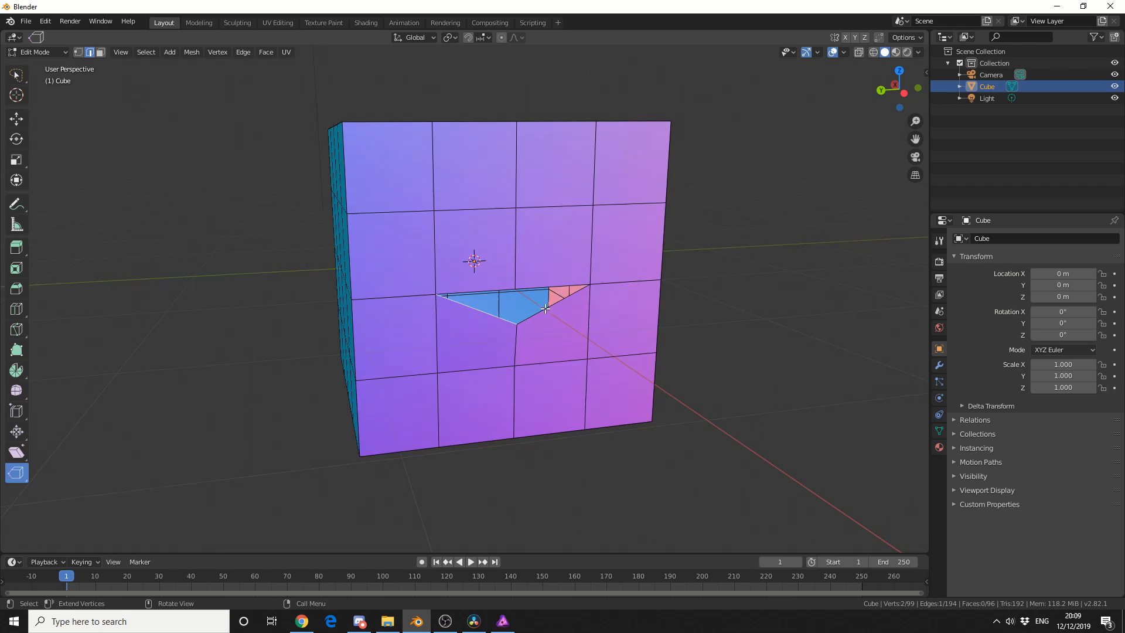
left_click(500, 287, "shift")
key("f")
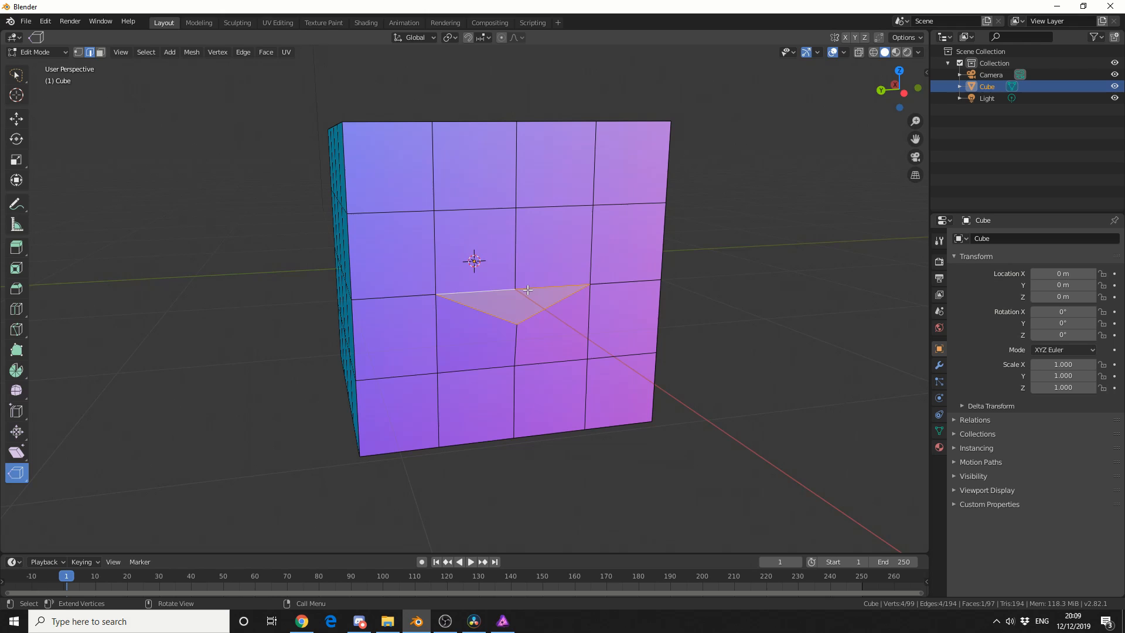
Step: Rip the vertex at the triangle's bottom point (V) and place it lower to open a second tear
key("1")
left_click(520, 323)
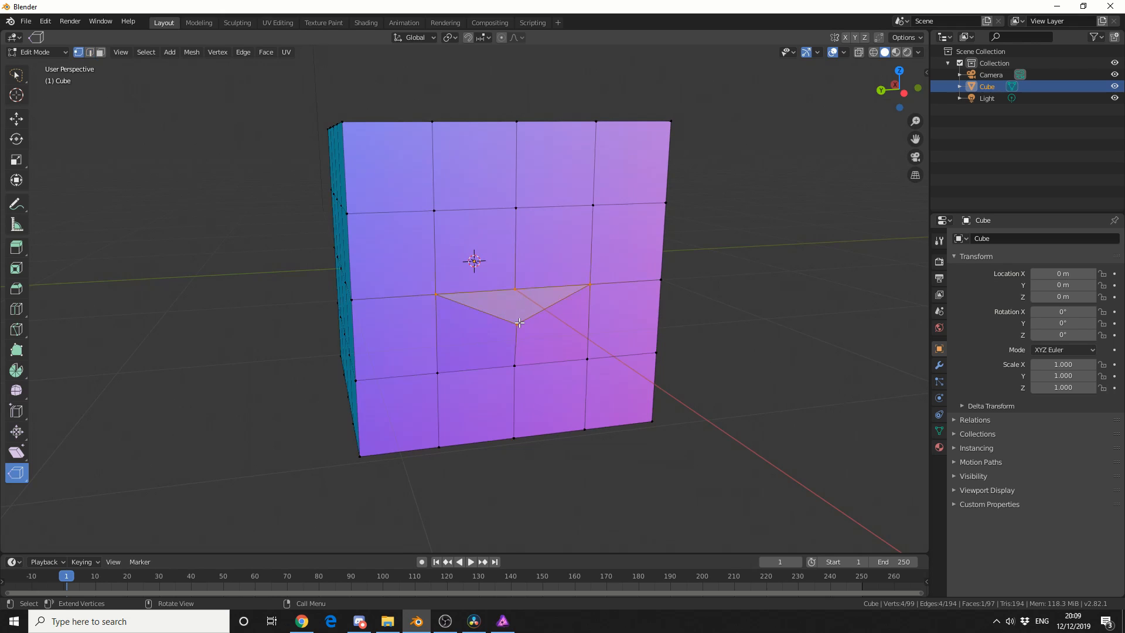
key("v")
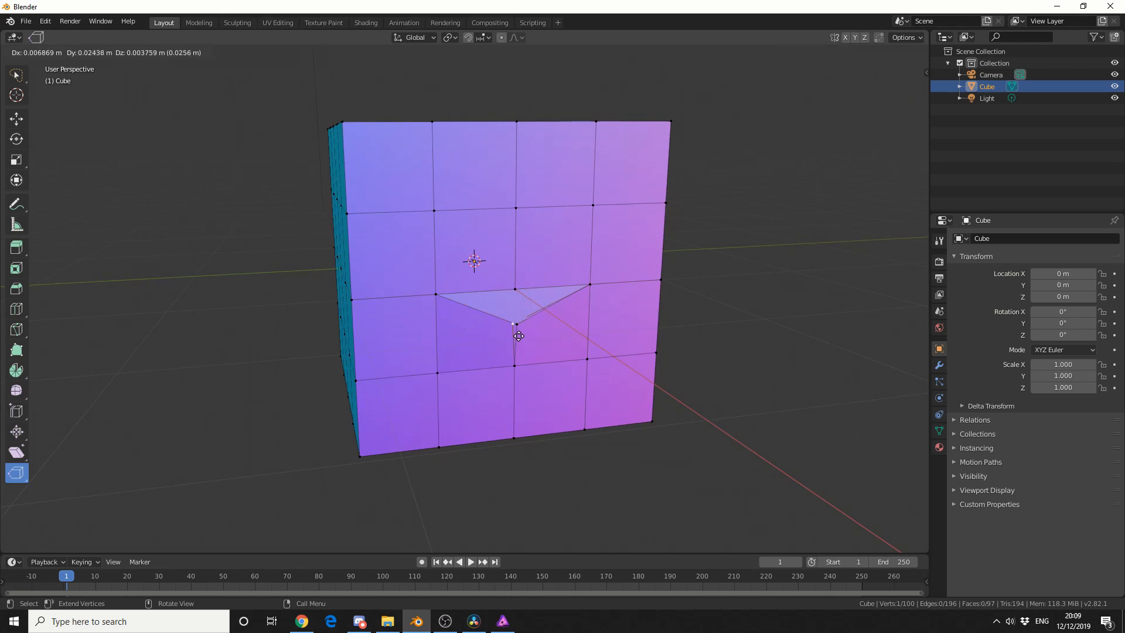
left_click(576, 348)
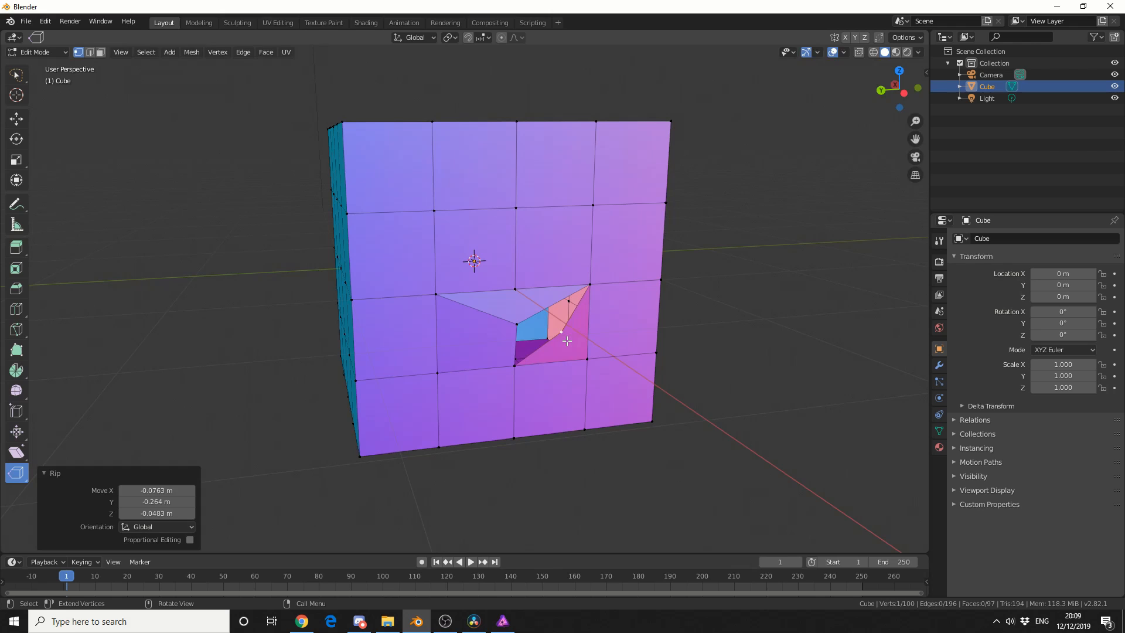
scroll(621, 347, "up", 2)
middle_click_drag(623, 347, 607, 337)
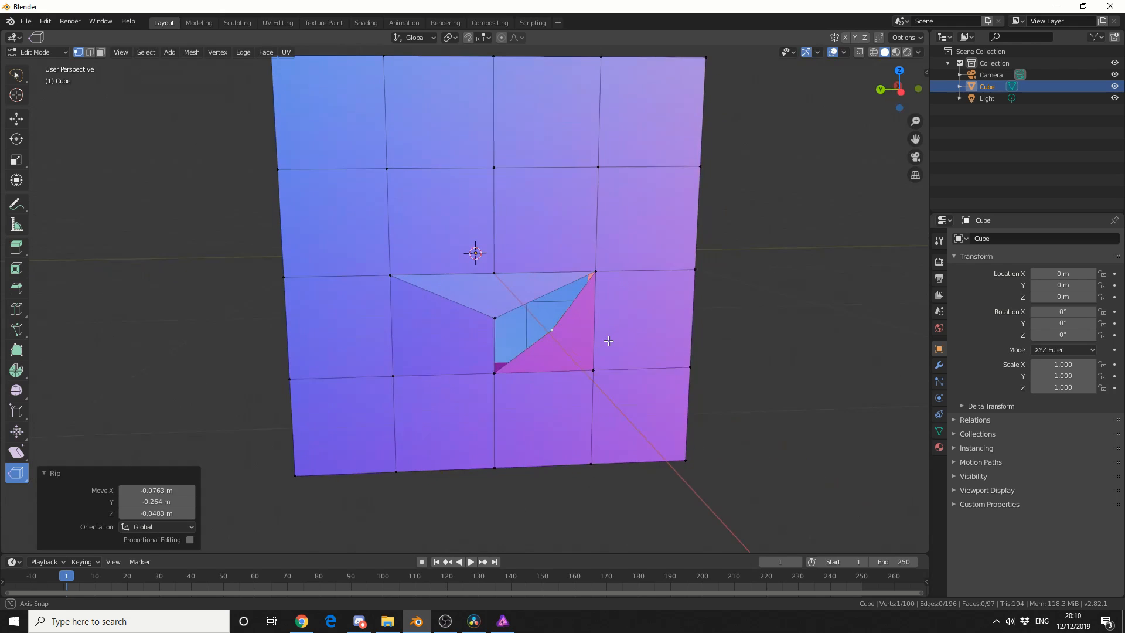
Step: Fill both gaps of the new tear with faces (F) from its bordering edge and vertices
left_click(89, 53)
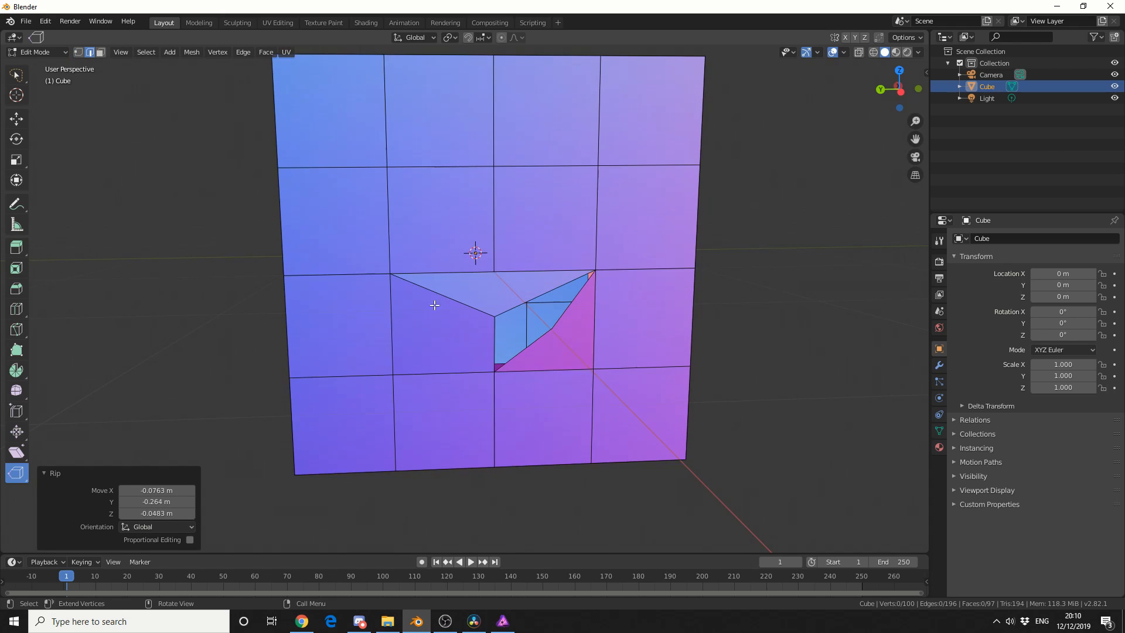
left_click(533, 346)
key("f")
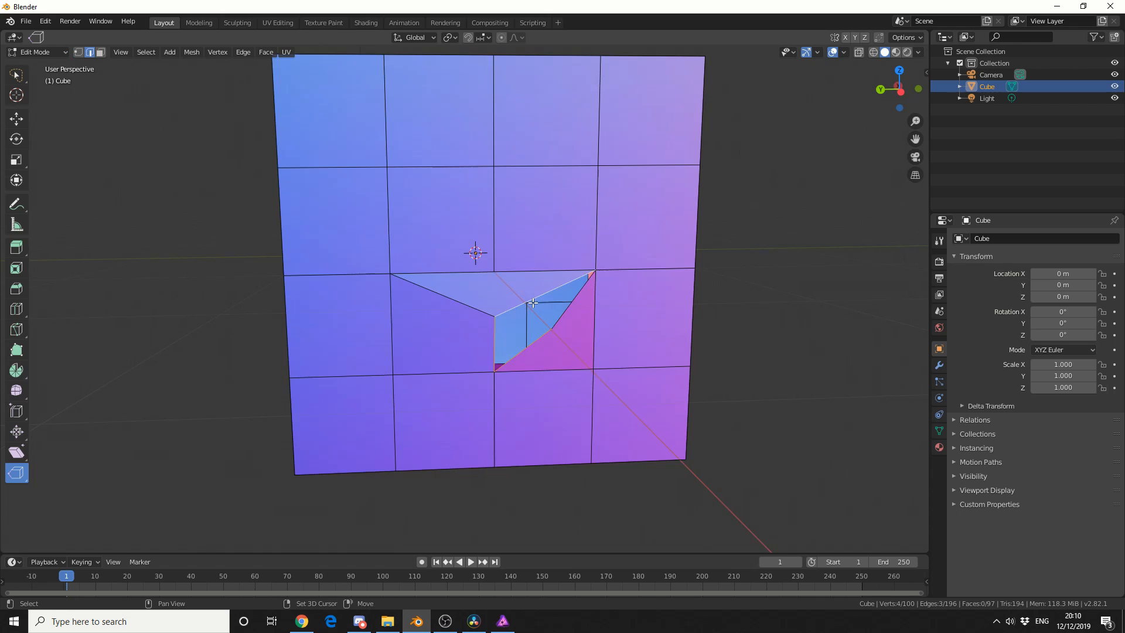
key("1")
left_click(553, 329)
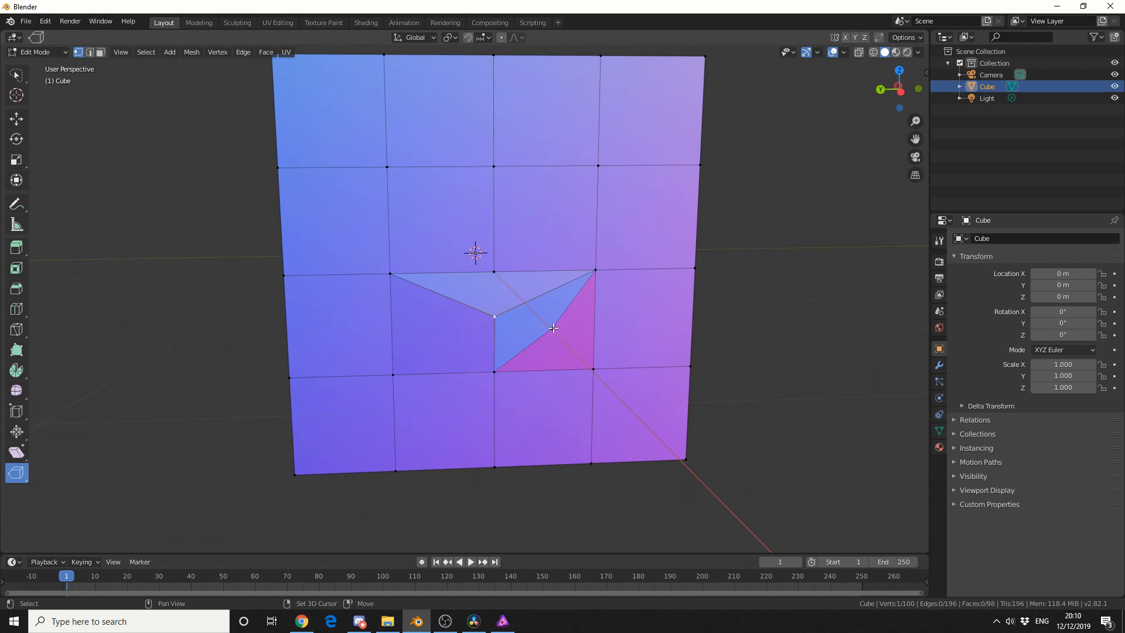
key("f")
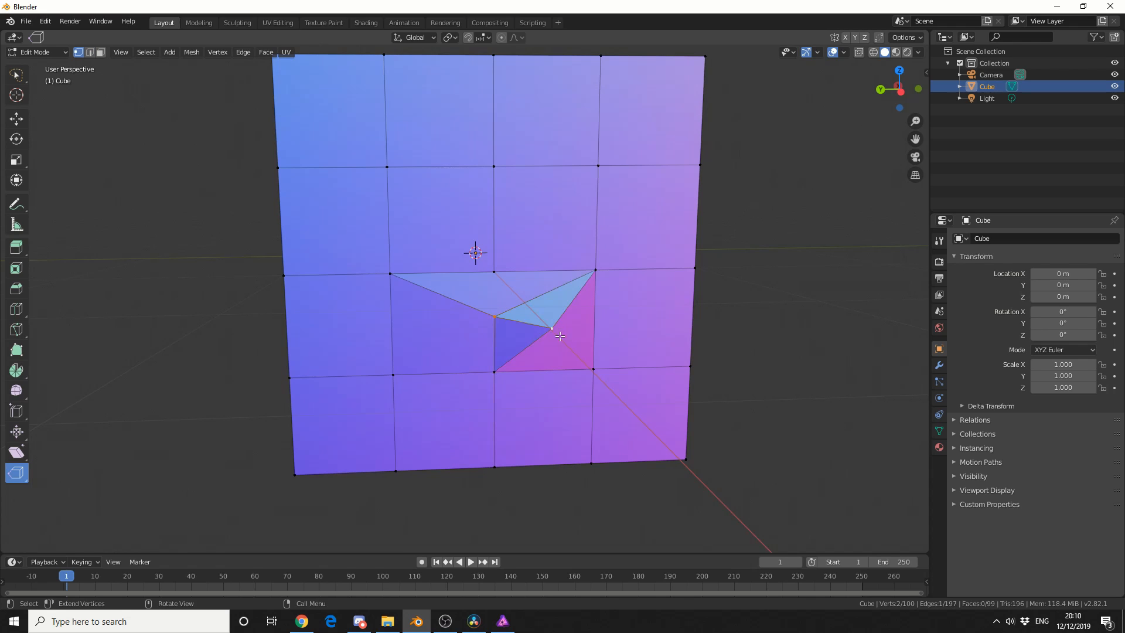
mouse_move(723, 379)
middle_mouse_down()
mouse_move(776, 383)
mouse_move(647, 368)
middle_mouse_up()
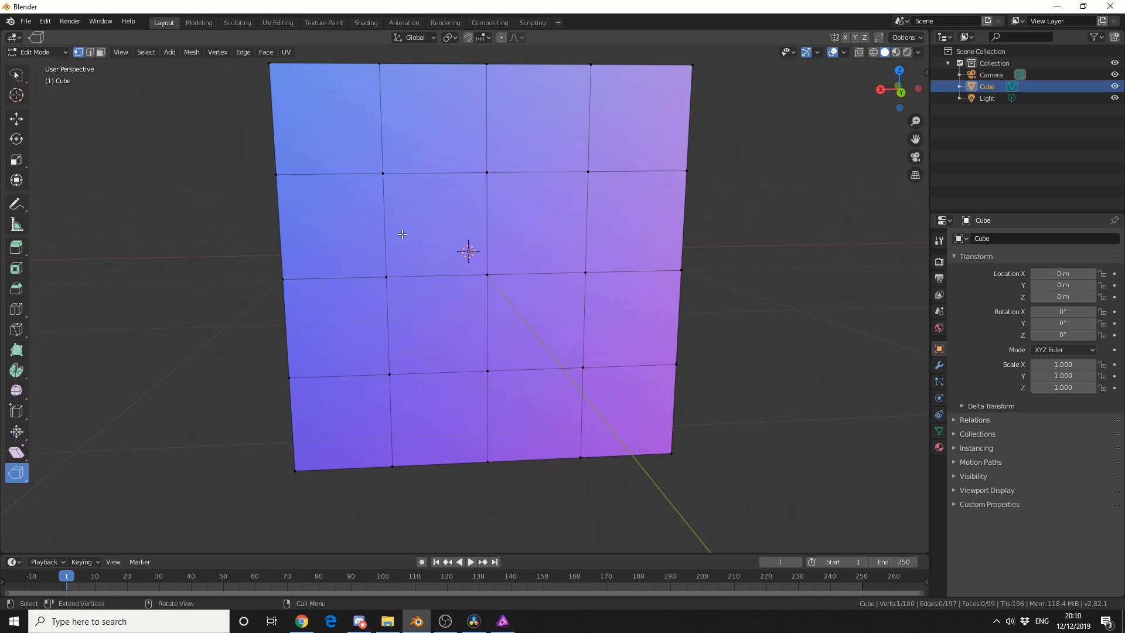
left_click(101, 52)
left_click(428, 248)
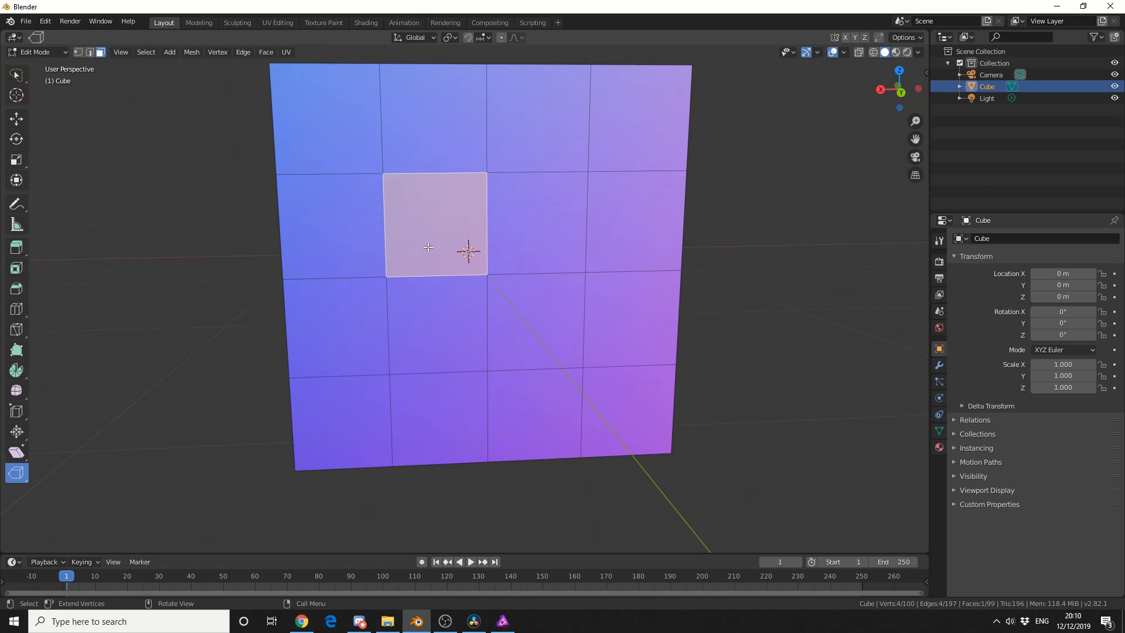
key("v")
left_click(602, 318)
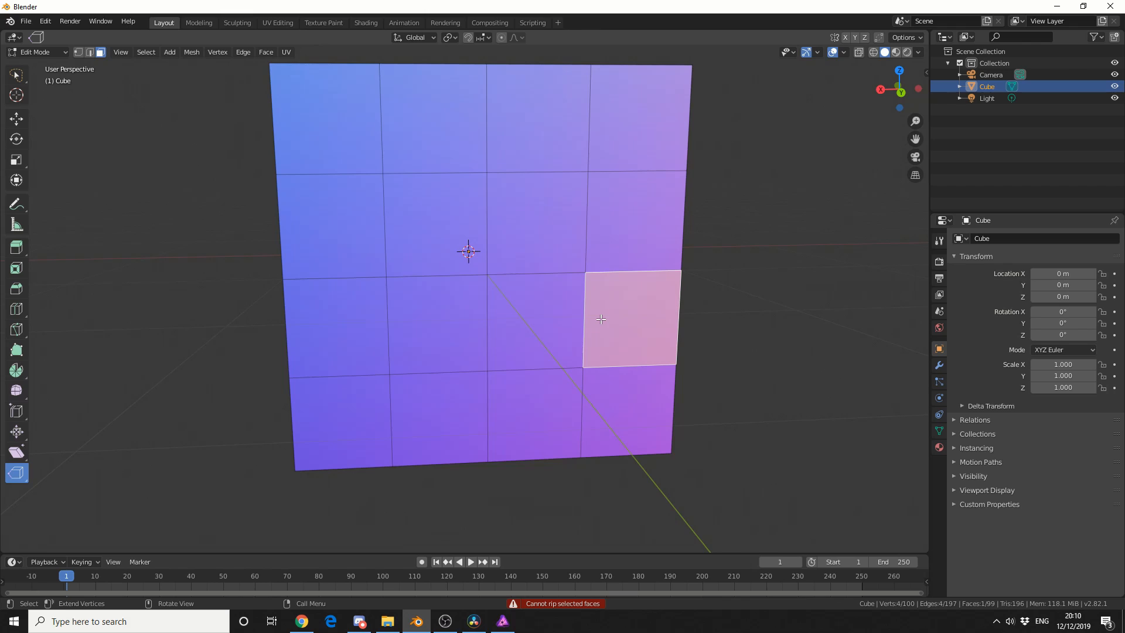
left_click(89, 53)
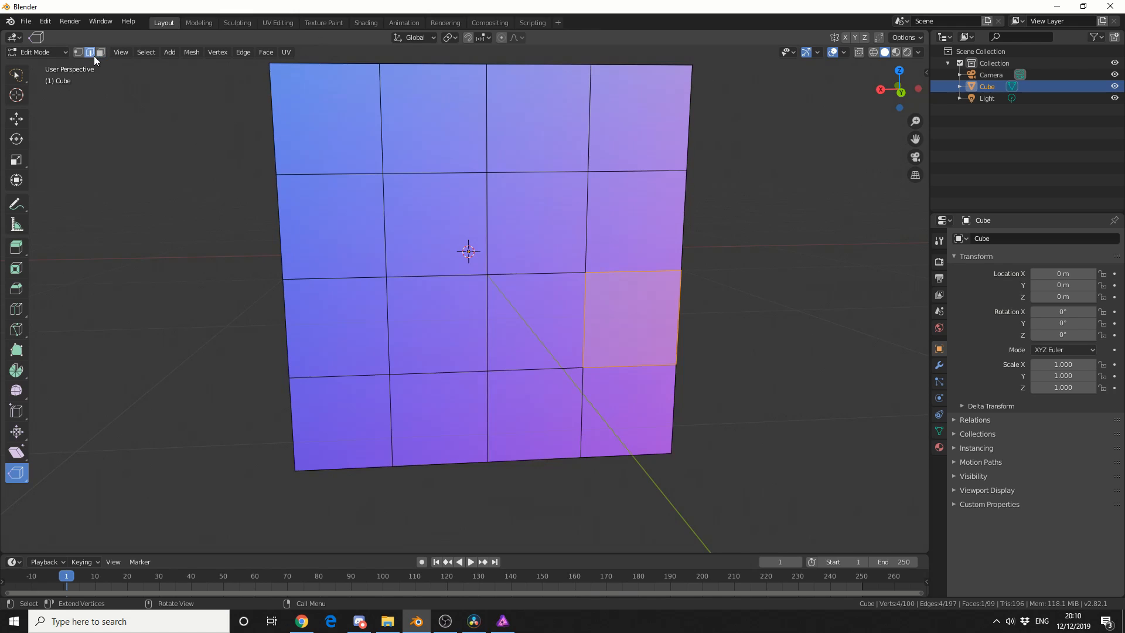
Step: Rip the two middle-row edges (V) and pull them down, opening a wide band across the front face
left_click(498, 275)
left_click(524, 273, "shift")
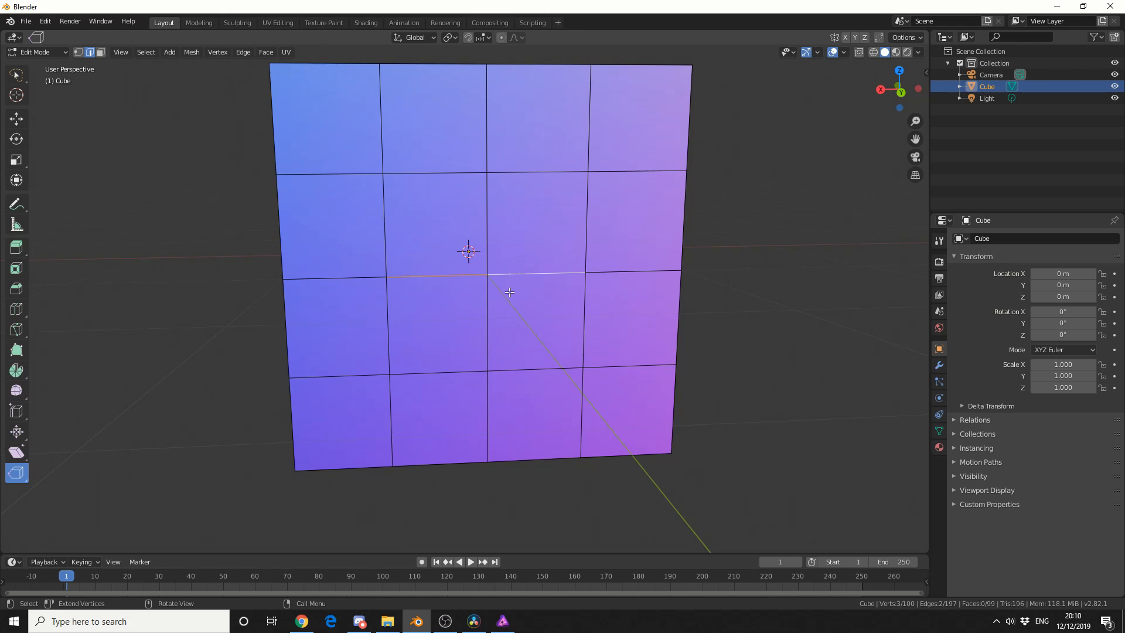
key("v")
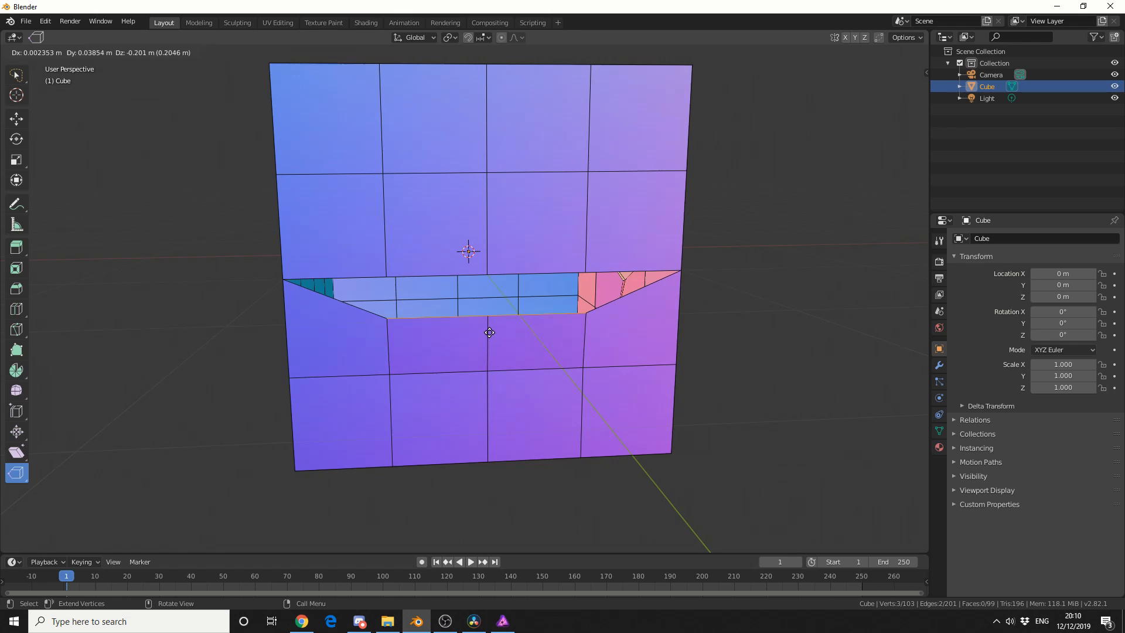
left_click(490, 332)
left_click(502, 282)
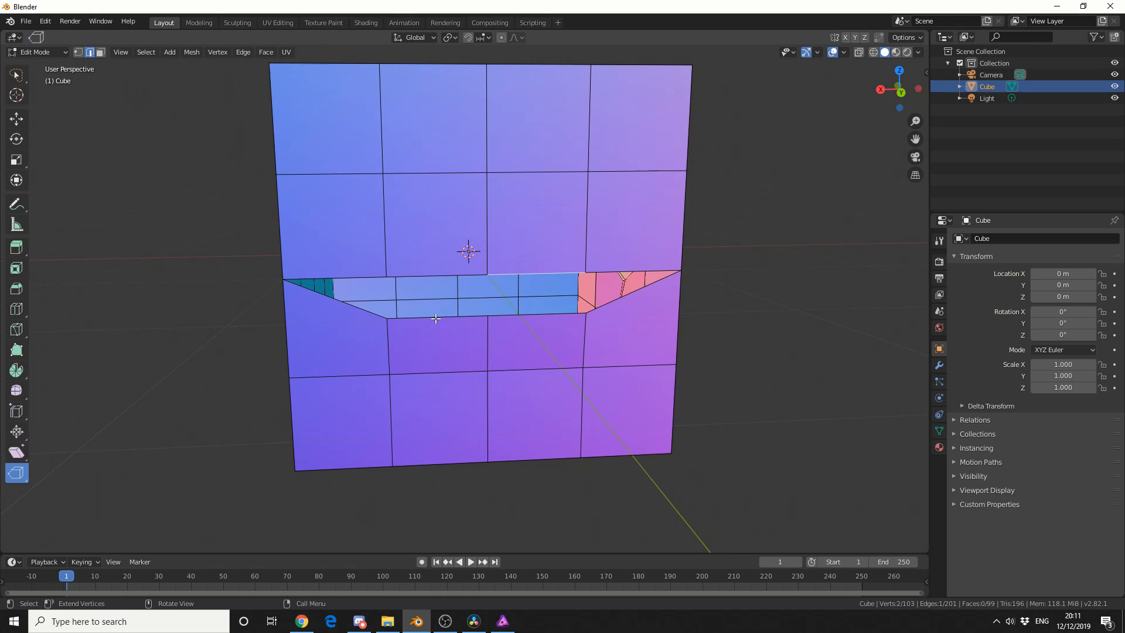
Step: Rip Fill (Alt+V) the two edges left and right of centre and lift them upward into a filled band
mouse_move(359, 336)
middle_mouse_down()
mouse_move(508, 344)
mouse_move(489, 339)
middle_mouse_up()
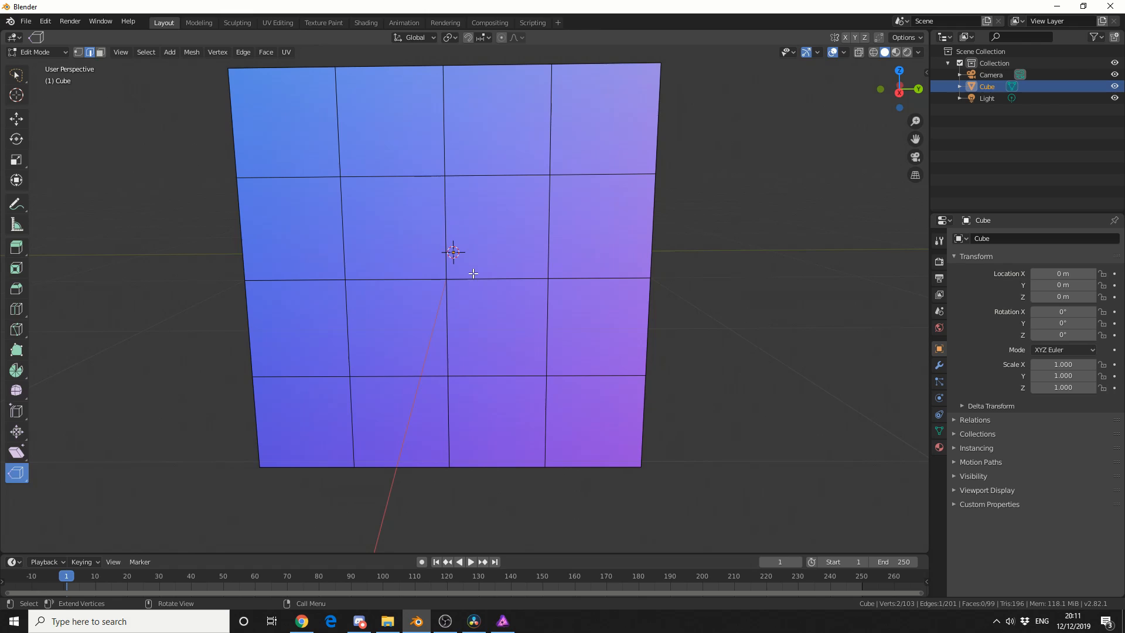
left_click(426, 280)
left_click(492, 278, "shift")
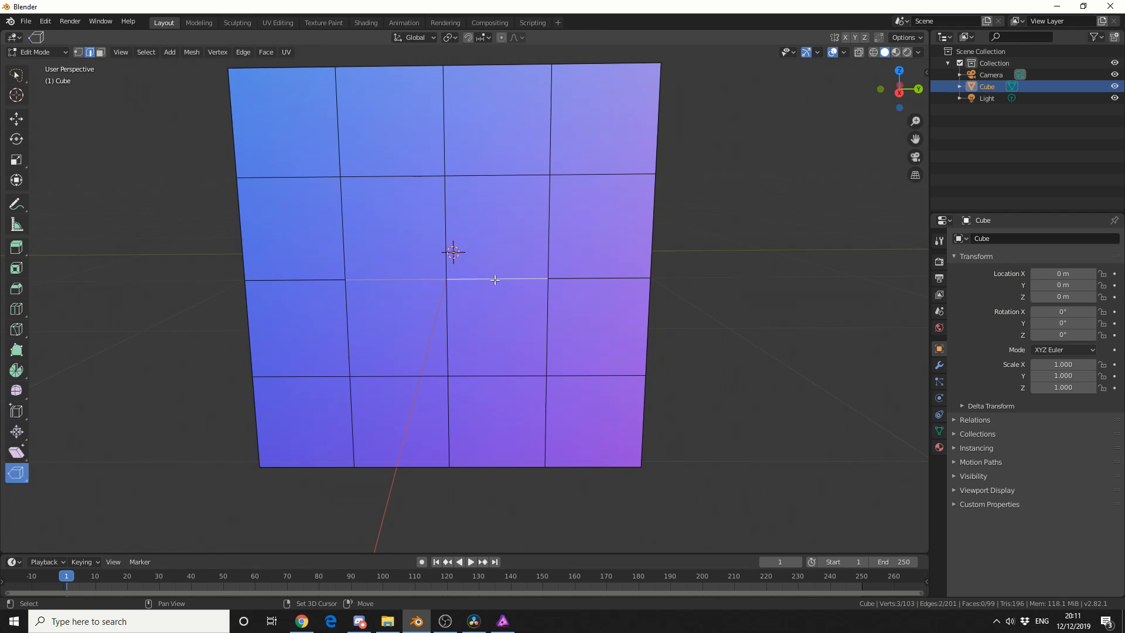
left_click(229, 53)
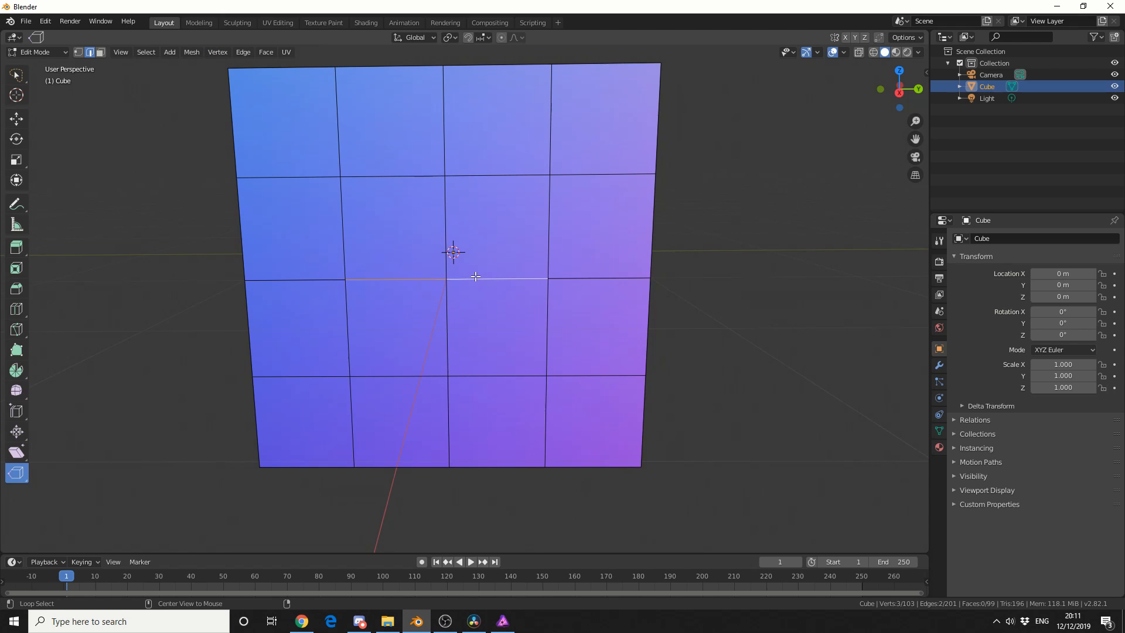
key("alt+v")
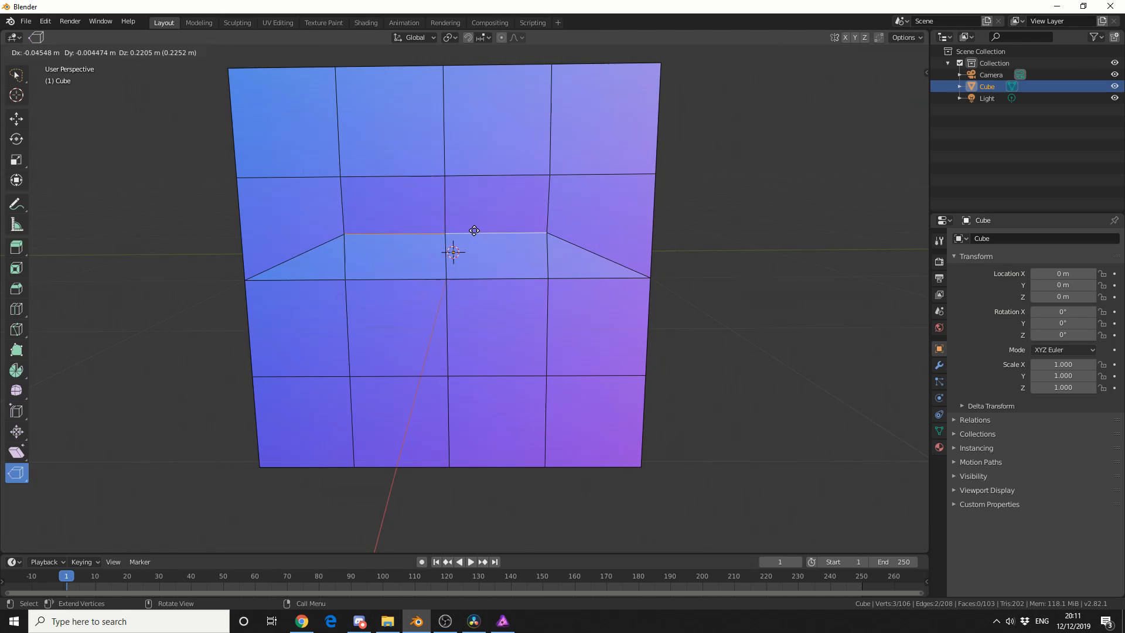
left_click(488, 270)
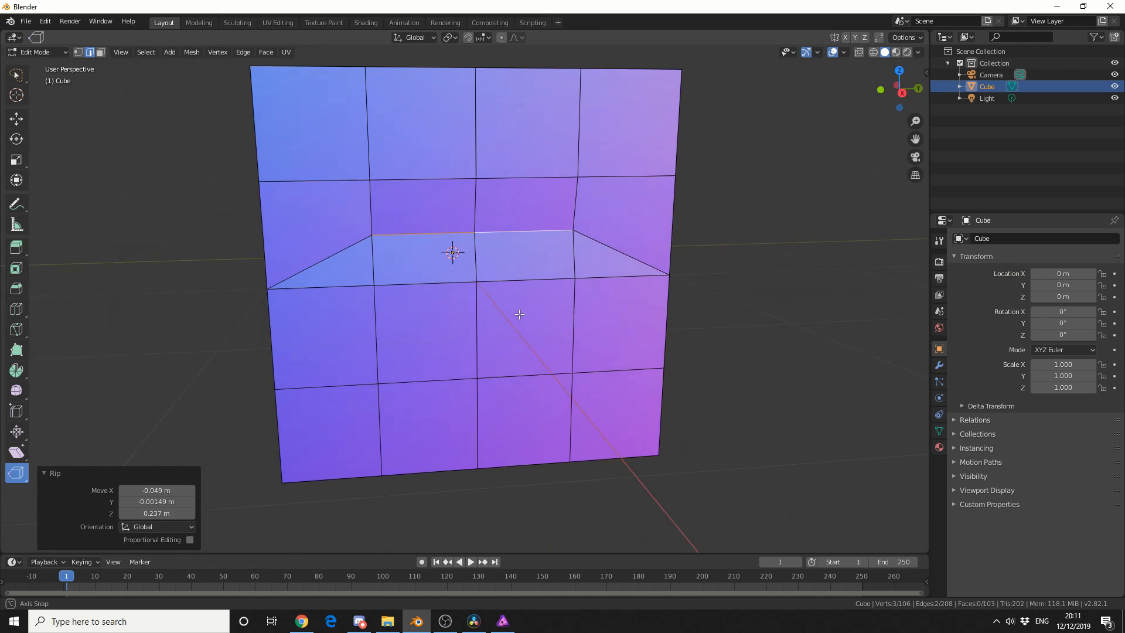
middle_click_drag(487, 270, 520, 316)
scroll(519, 316, "up", 3)
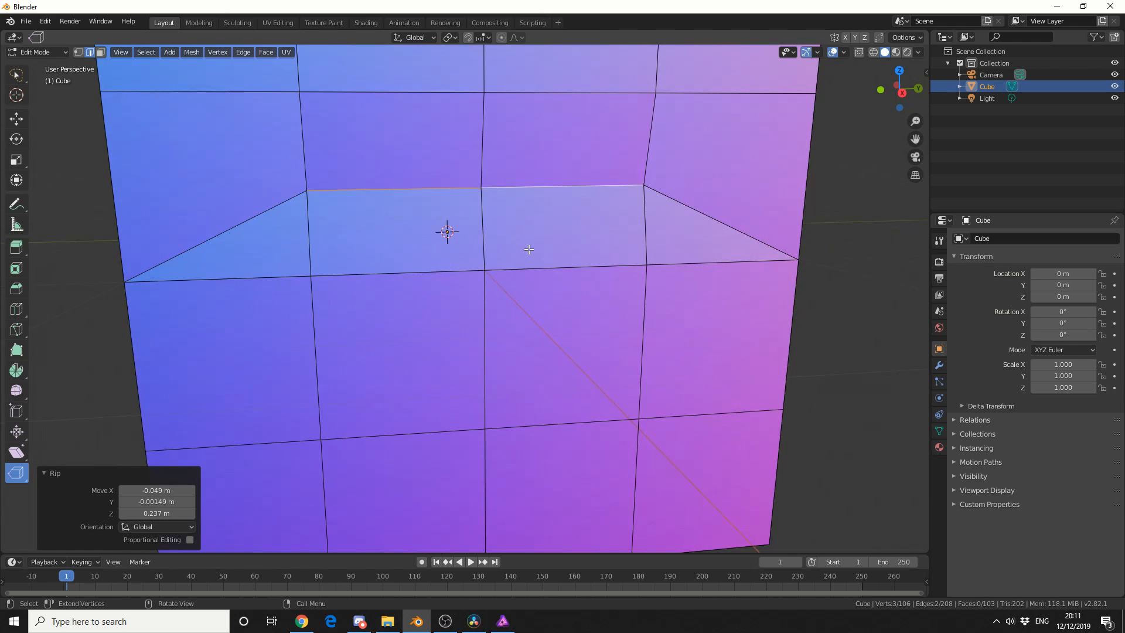
Step: Rip Fill (Alt+V) the two lower edge segments downward, completing the hexagonal band of faces
left_click(453, 271)
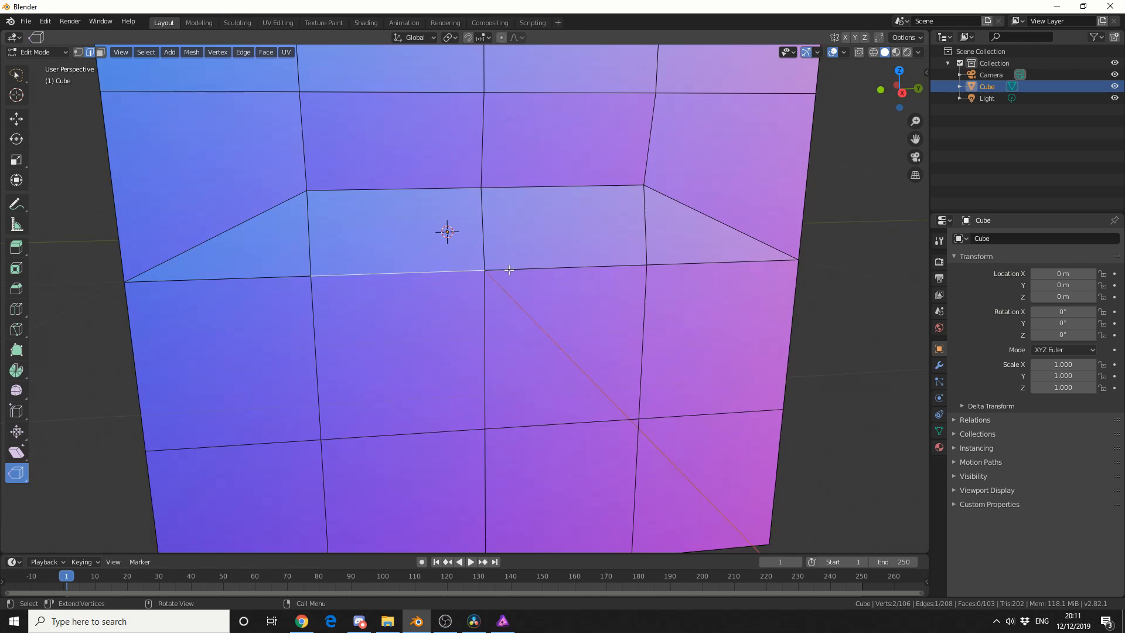
left_click(539, 269, "shift")
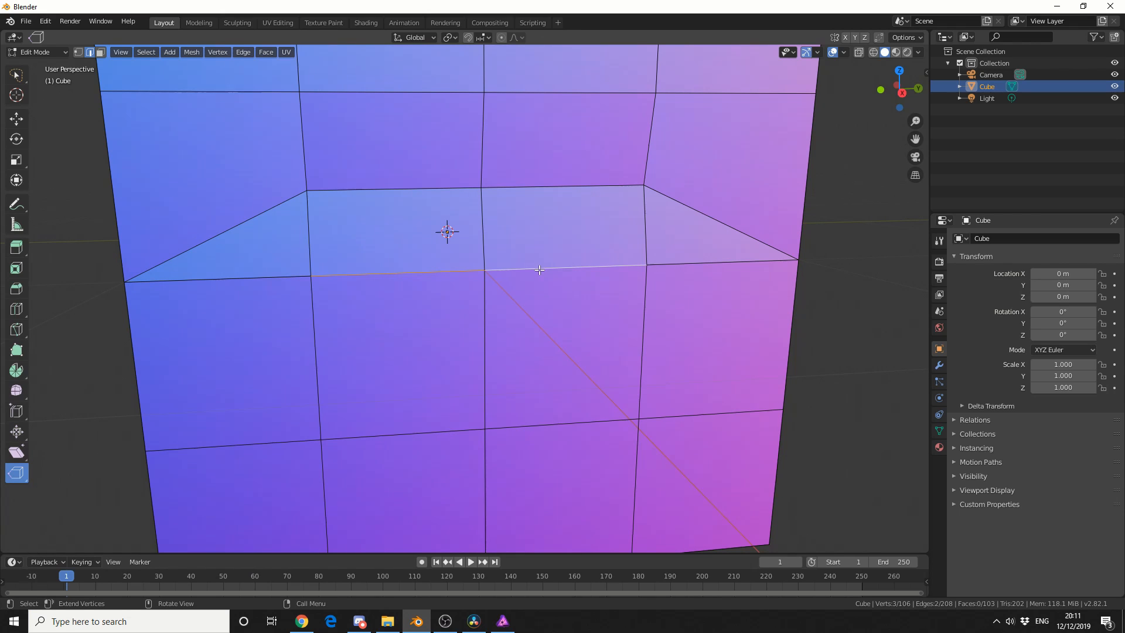
key("alt+v")
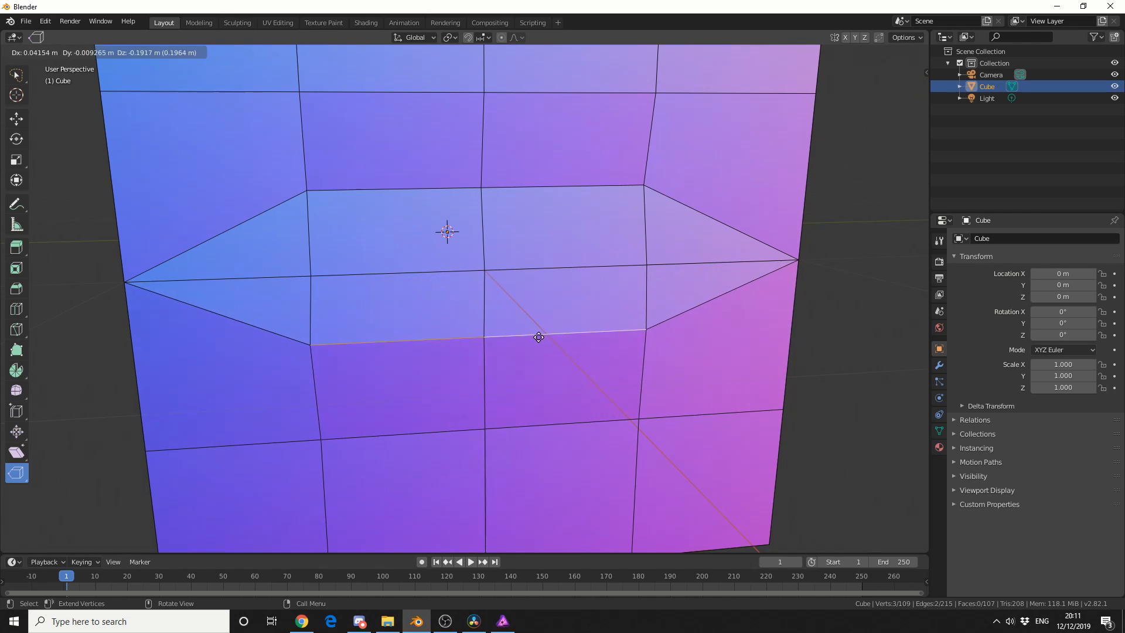
left_click(536, 349)
scroll(567, 345, "down", 3)
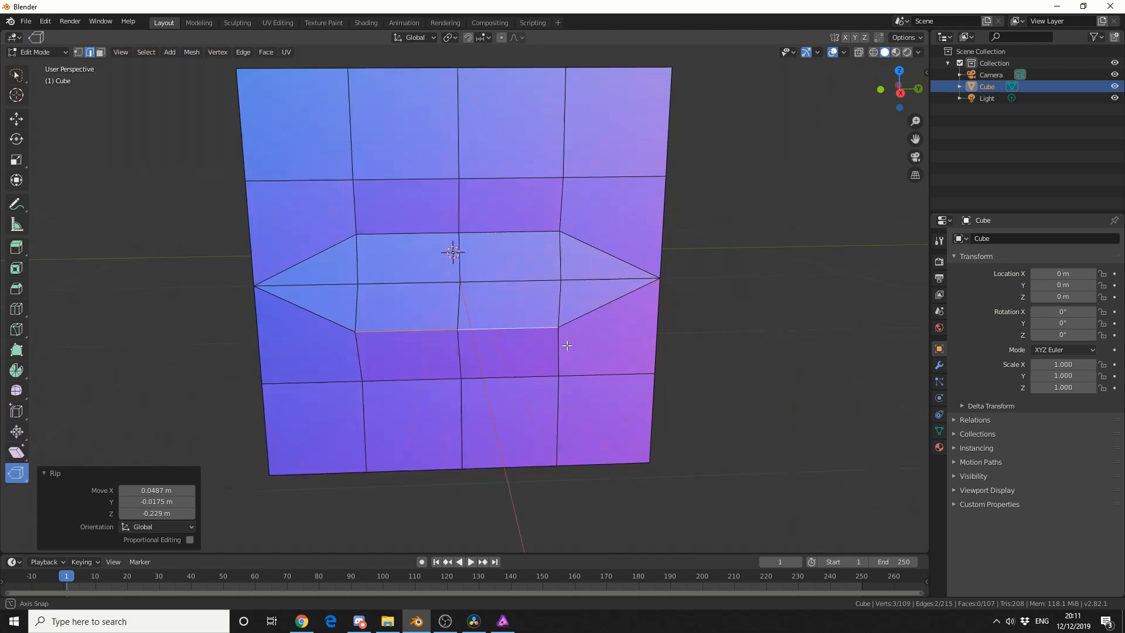
middle_click_drag(567, 345, 559, 346)
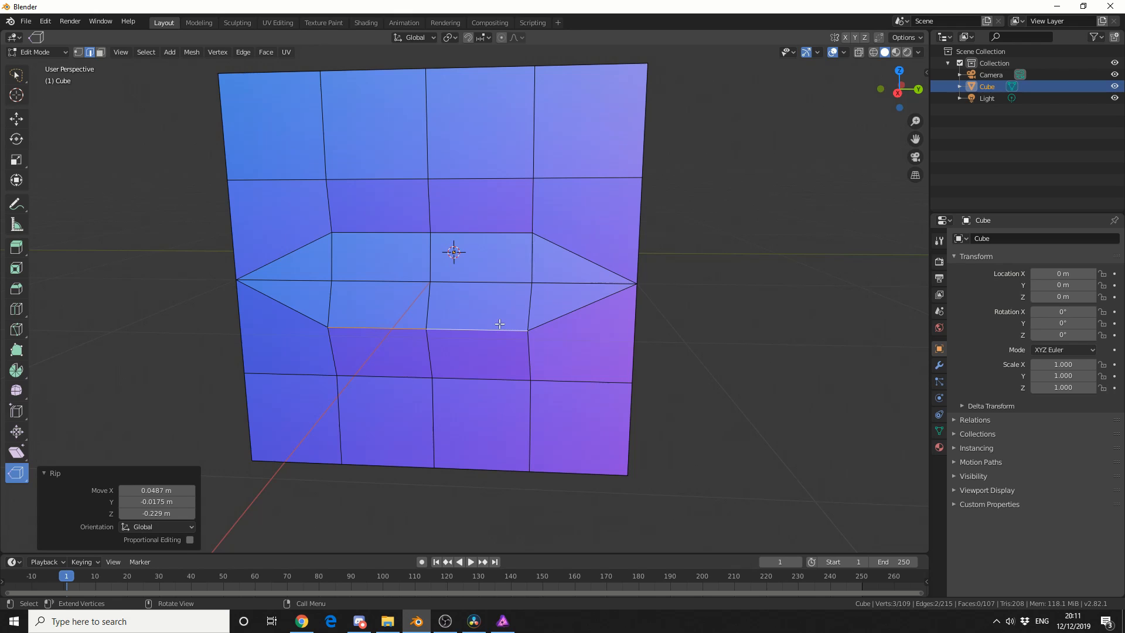
mouse_move(395, 329)
middle_mouse_down()
mouse_move(568, 324)
mouse_move(553, 323)
middle_mouse_up()
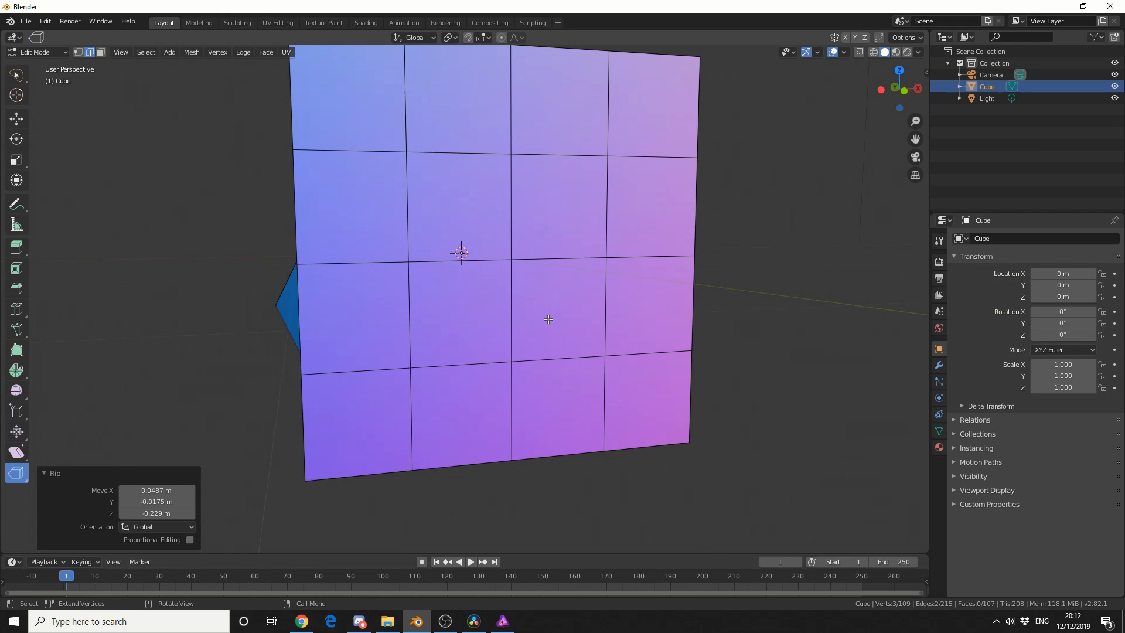
Step: Rip and Extend the two bottom front edges outward along Y into a flap of two new faces
left_click(485, 462)
left_click(573, 454, "shift")
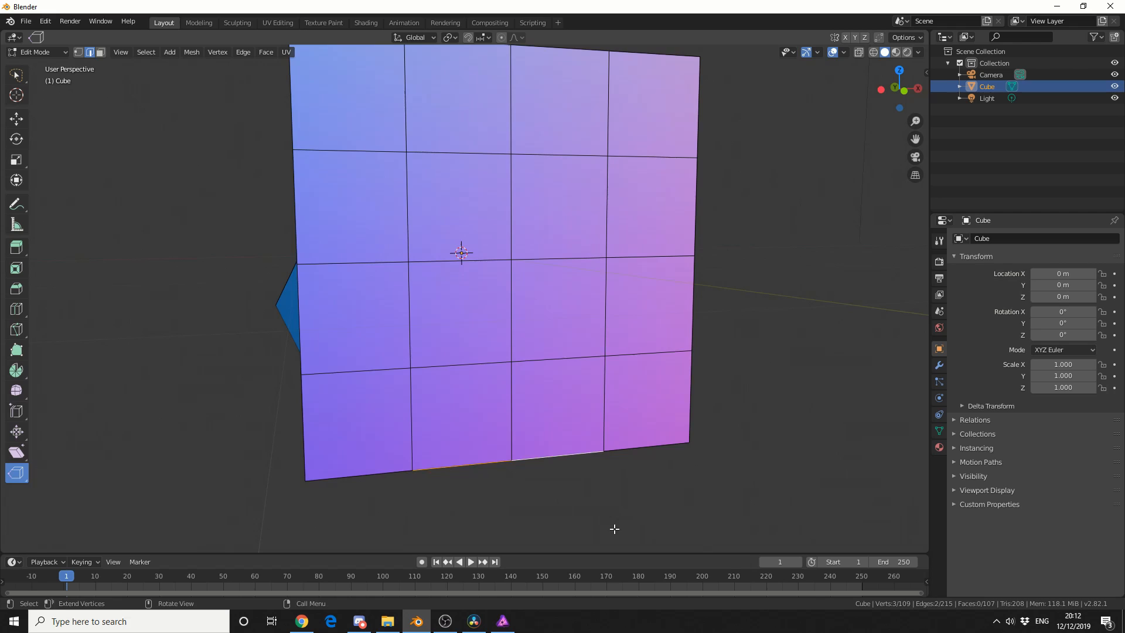
middle_click_drag(614, 529, 615, 491)
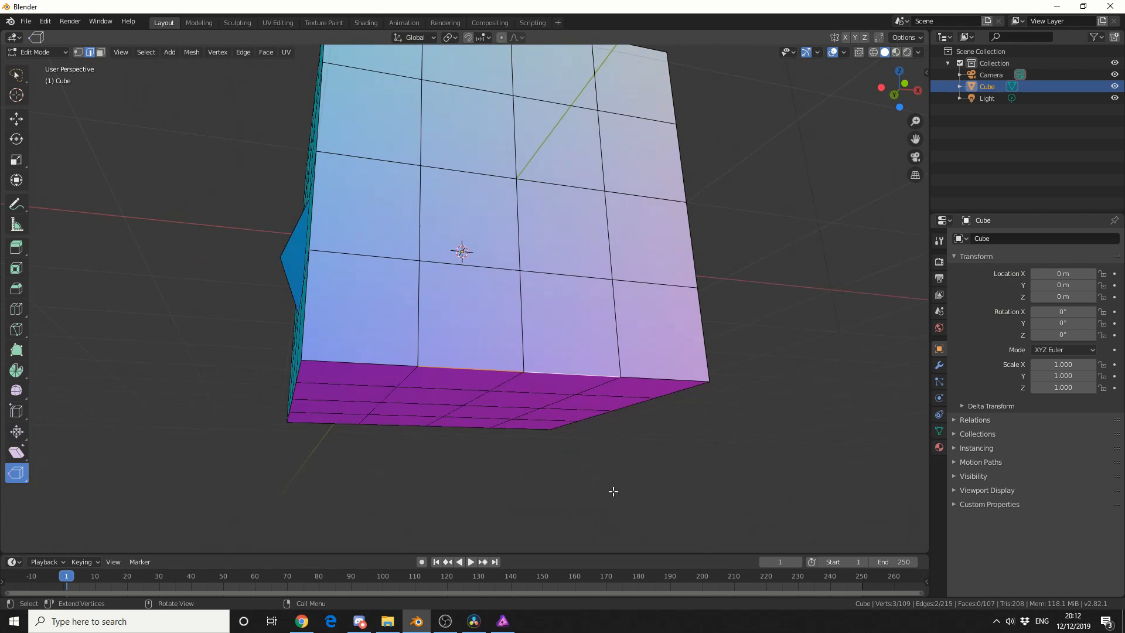
left_click(213, 51)
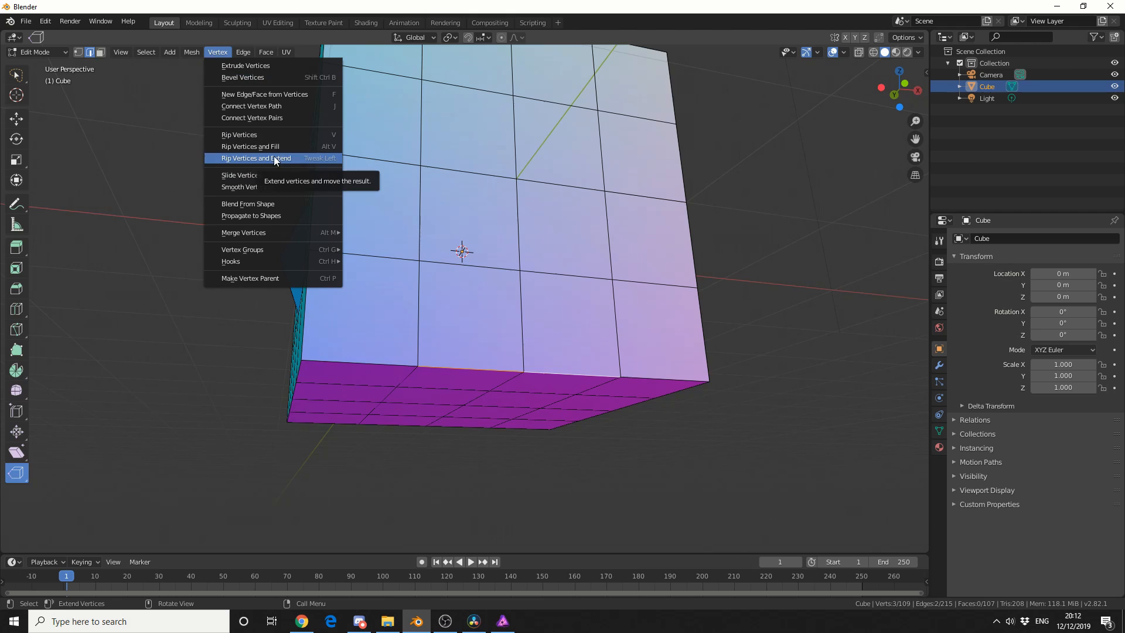
left_click(331, 162)
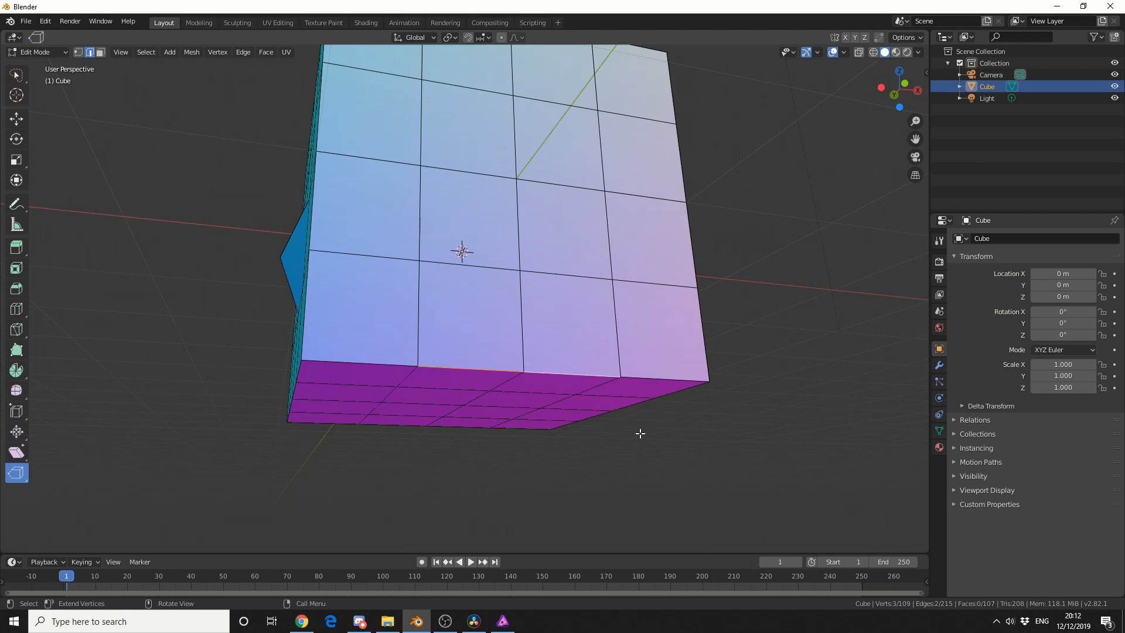
left_click_drag(593, 380, 602, 369)
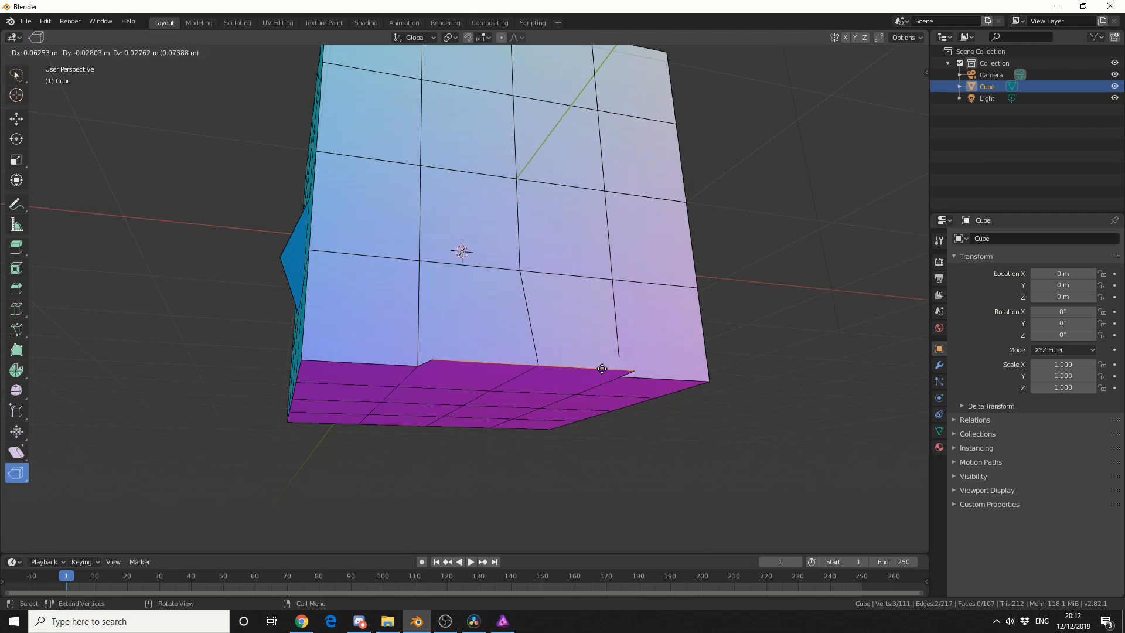
key("y")
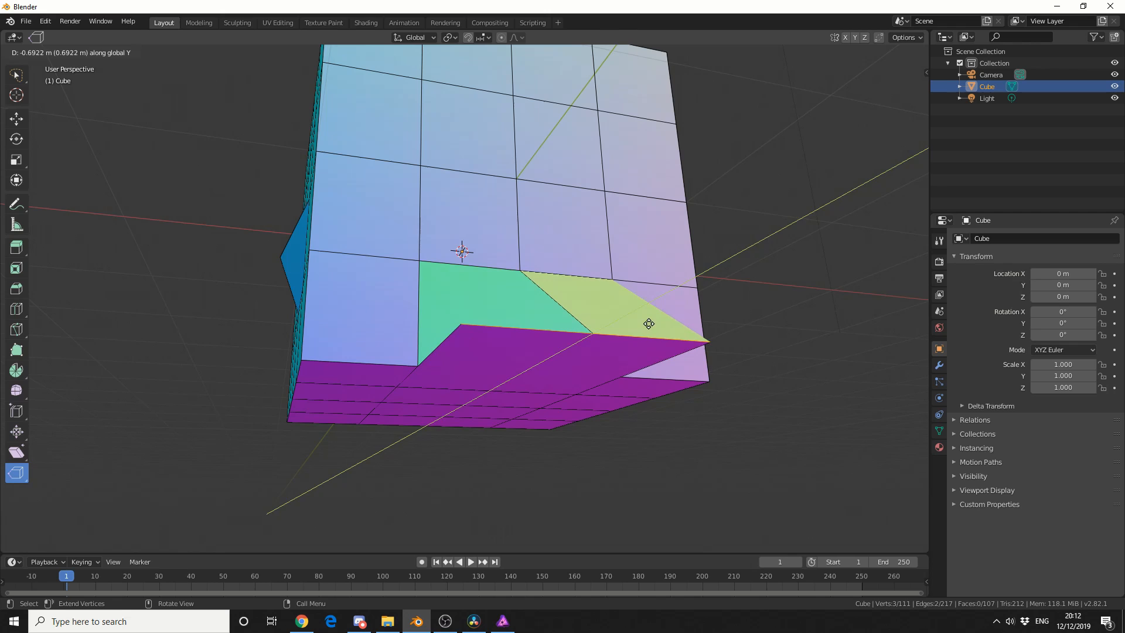
left_click(648, 324)
mouse_move(678, 460)
middle_mouse_down()
mouse_move(698, 485)
mouse_move(676, 486)
middle_mouse_up()
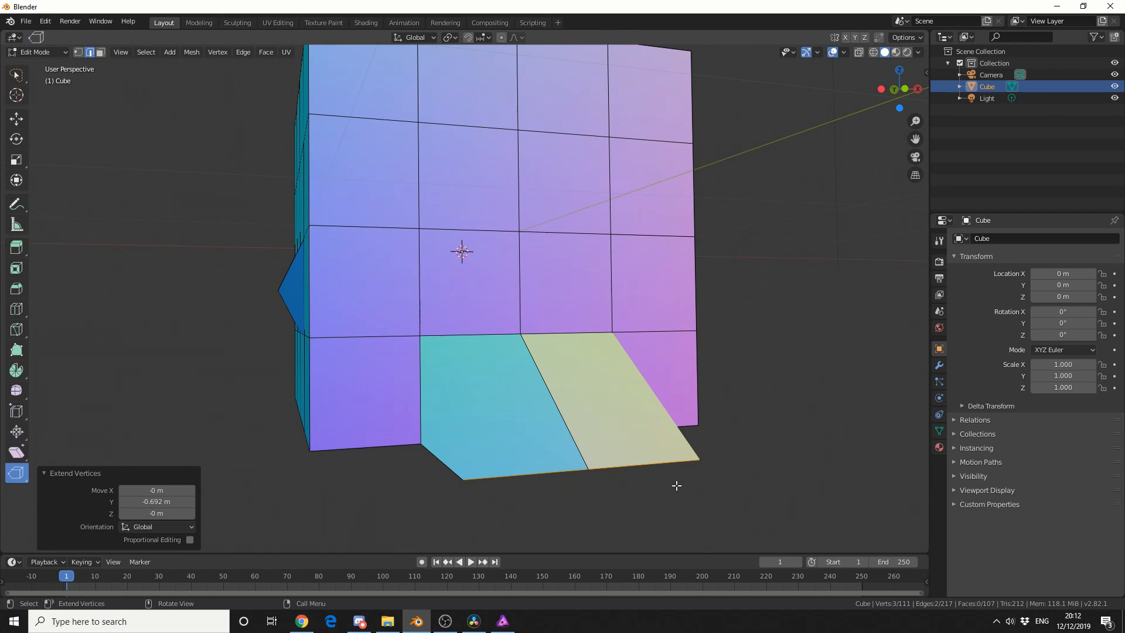
Step: Inspect the mesh in wireframe shading and return to solid shading
key("z")
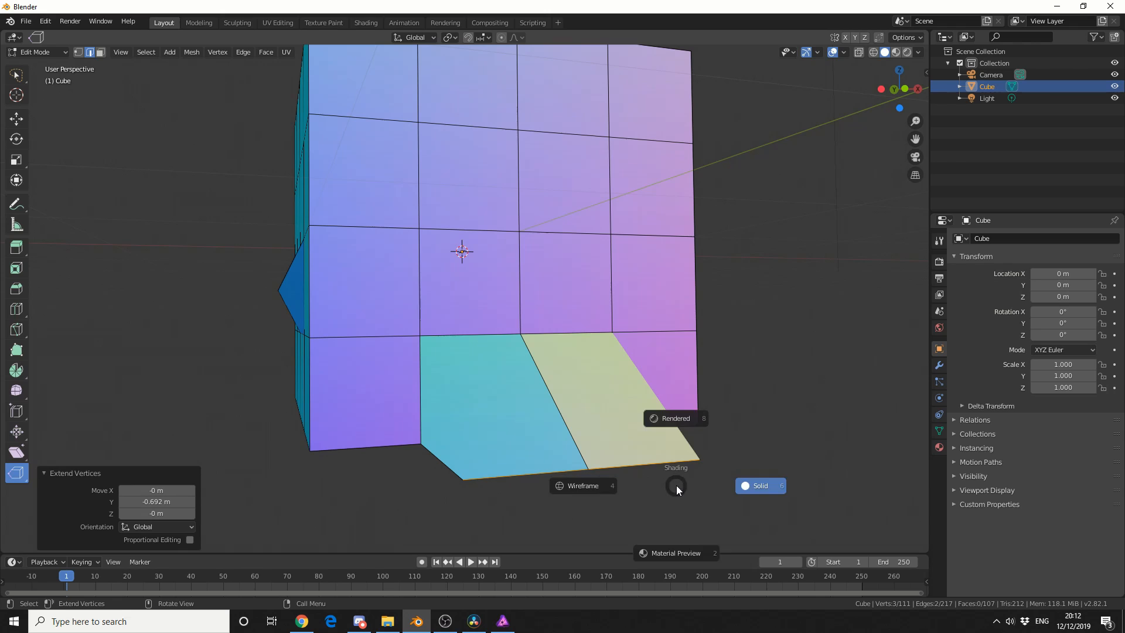
left_click(669, 486)
middle_click_drag(680, 498, 709, 498)
key("z")
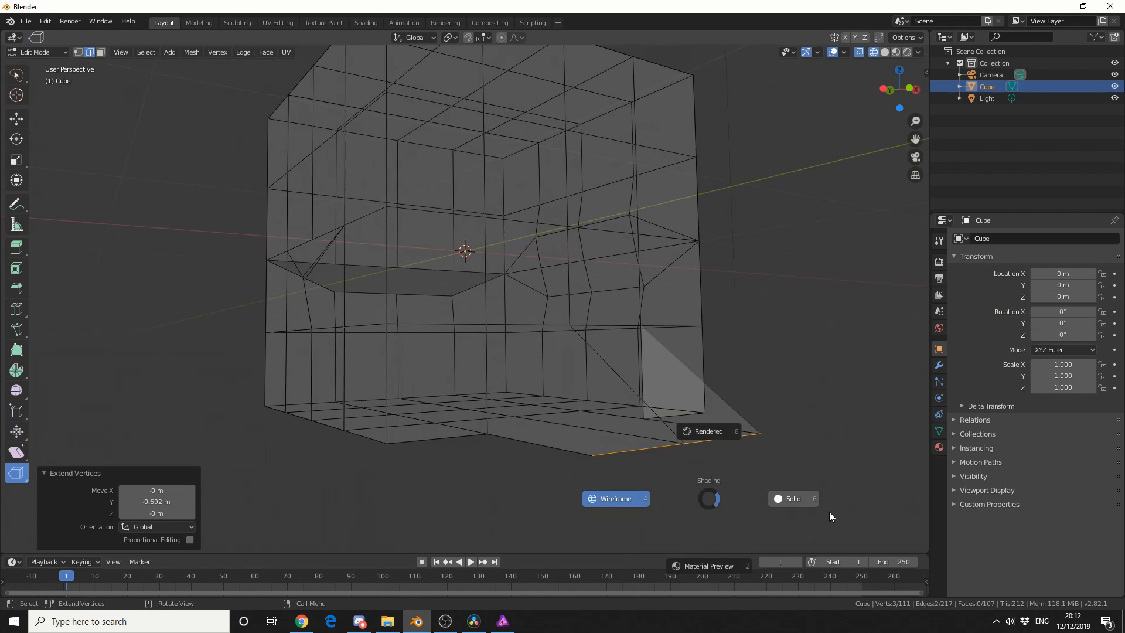
left_click(799, 500)
Step: Join two flap vertices with a new edge (J), splitting one flap face in two
key("1")
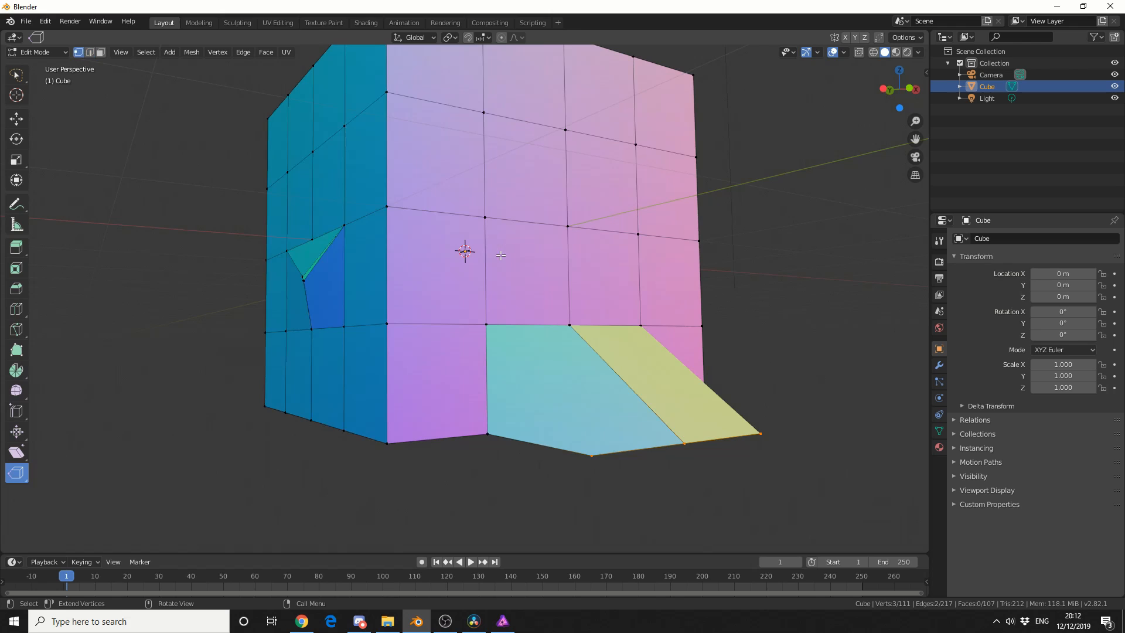
left_click(596, 456, "shift")
key("j")
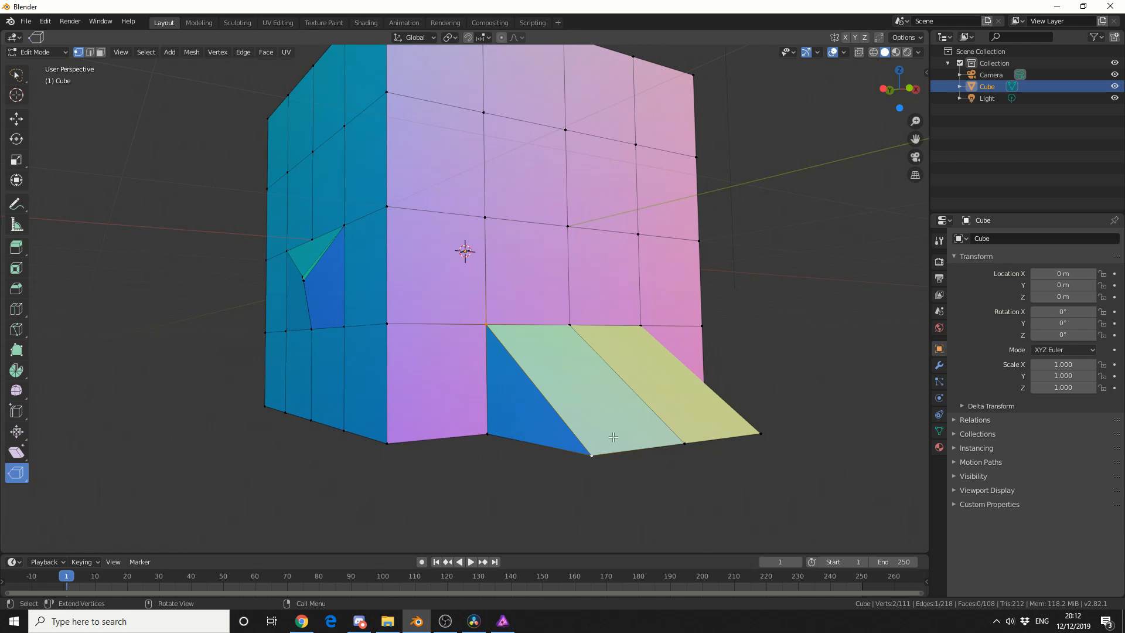
middle_click_drag(821, 413, 664, 427)
left_click(352, 356)
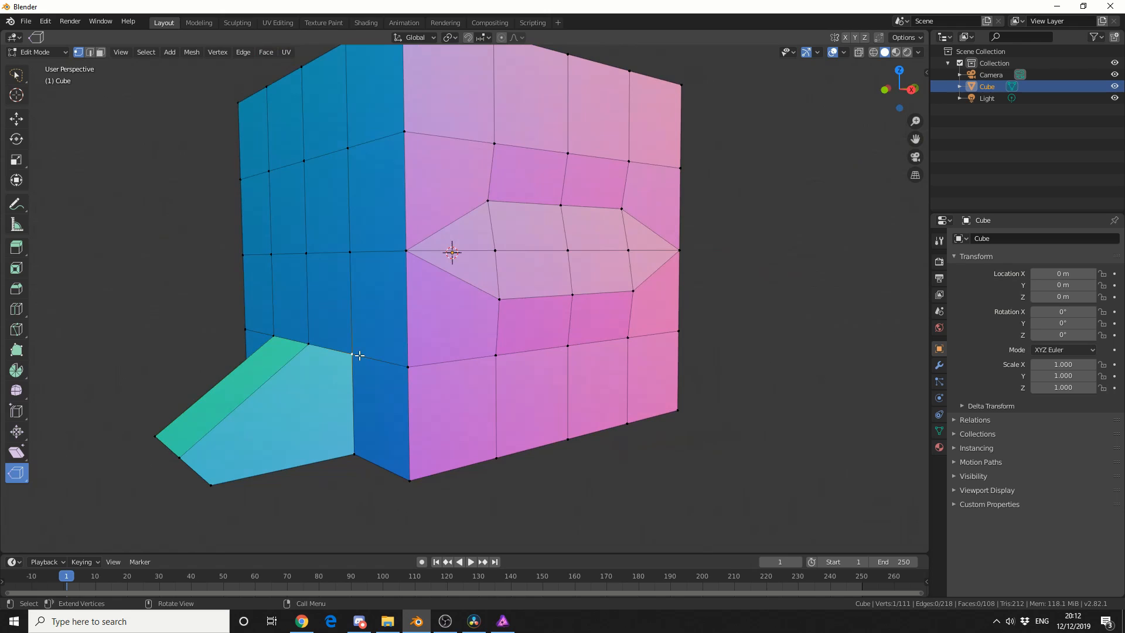
Step: Connect the flap's bottom-left corner vertex to the selected one (J), dividing another flap face, then inspect from below
left_click(213, 485, "shift")
key("j")
middle_click_drag(282, 505, 373, 399)
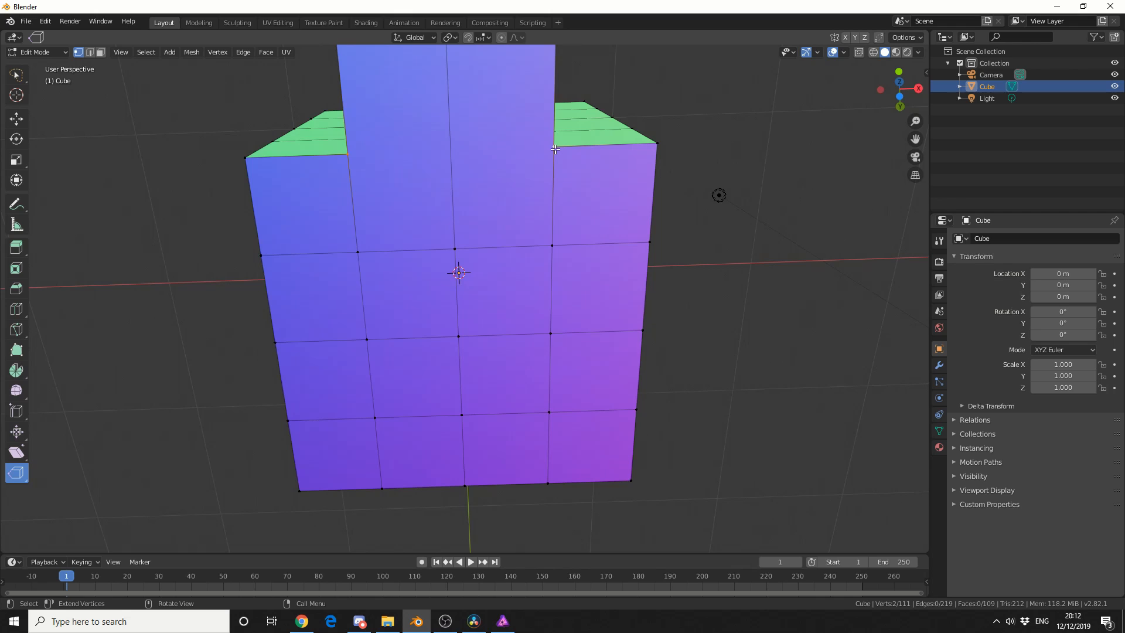
middle_click_drag(700, 246, 759, 371)
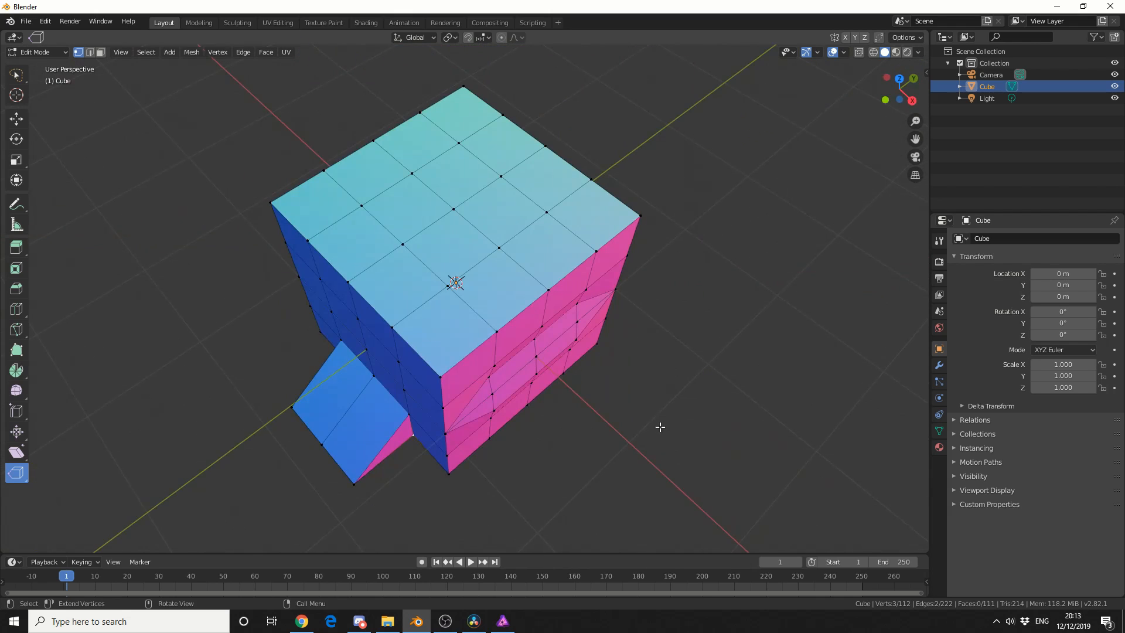
middle_click_drag(654, 409, 655, 413)
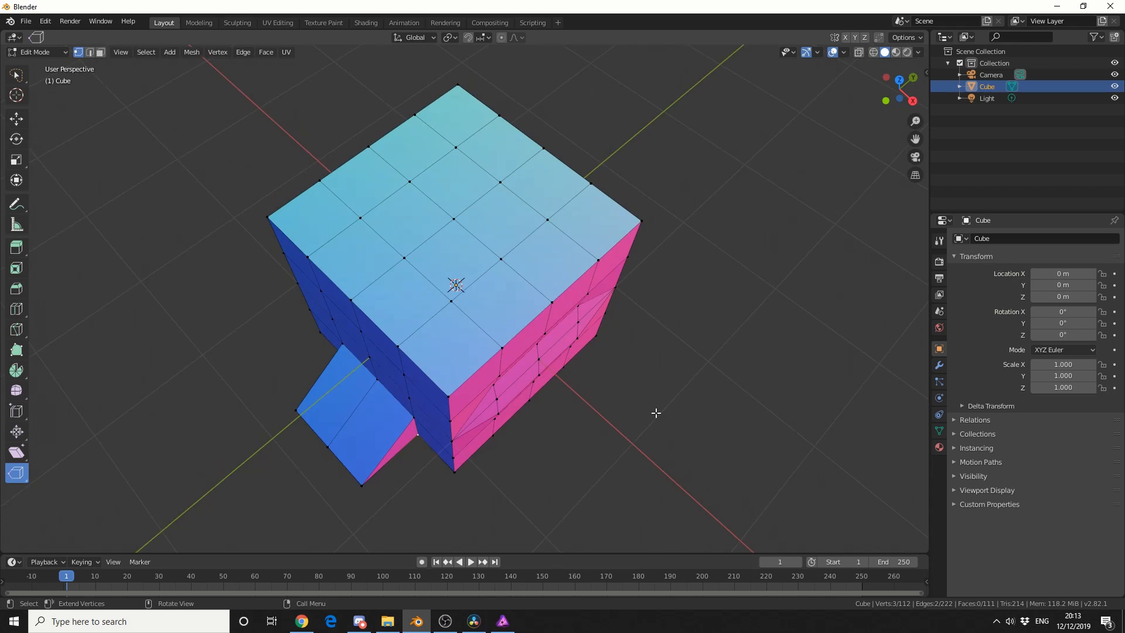
key("2")
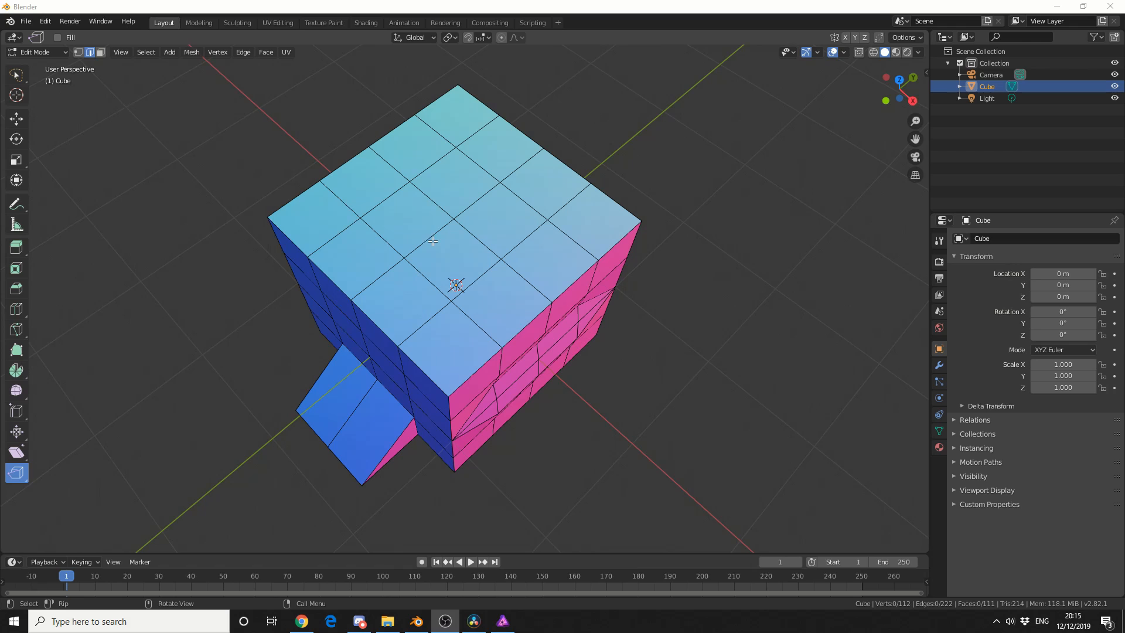
Step: With the Rip tool (Fill on), rip several top-face and top-right edges open into gaps and filled strips
left_click(435, 241)
left_click_drag(440, 245, 495, 187)
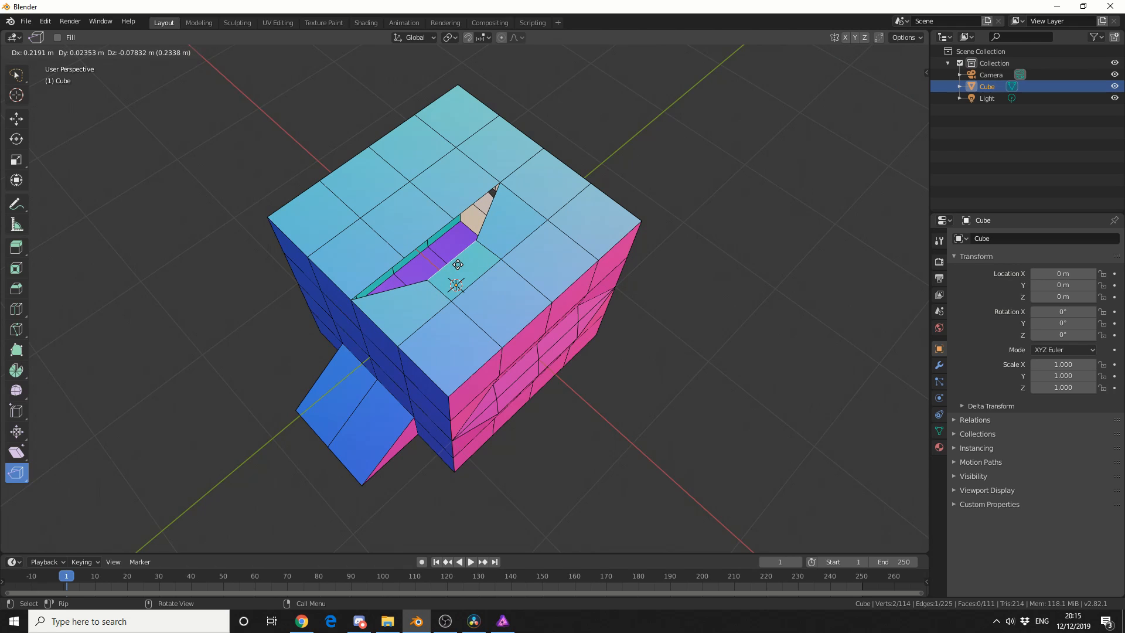
left_click(434, 201)
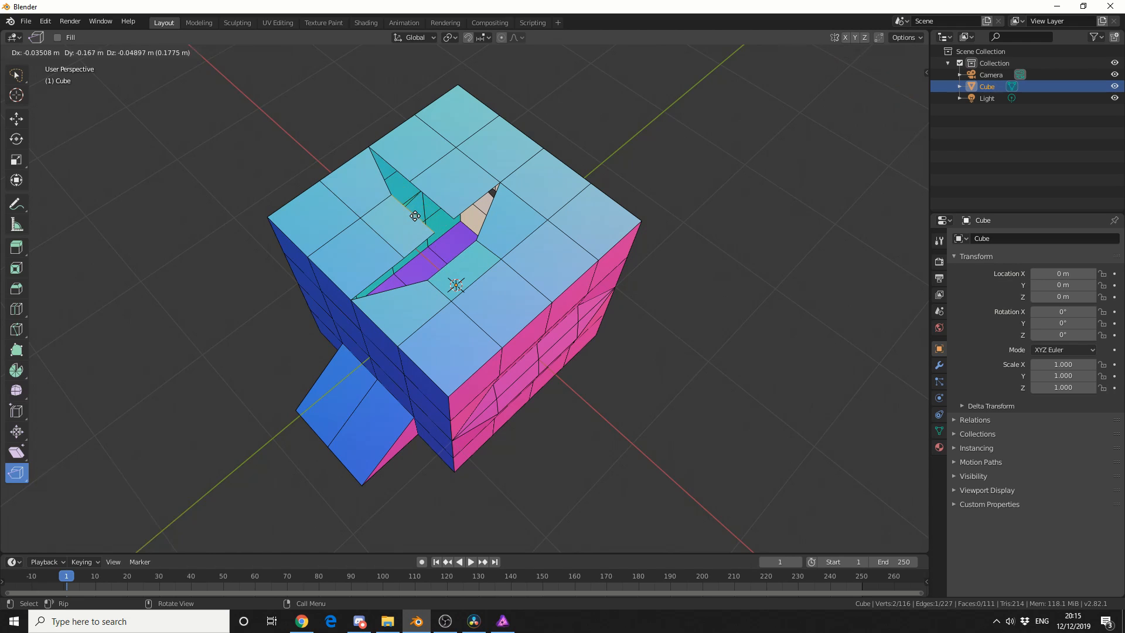
mouse_move(436, 204)
left_mouse_down()
mouse_move(447, 157)
mouse_move(480, 159)
left_mouse_up()
left_click(447, 156)
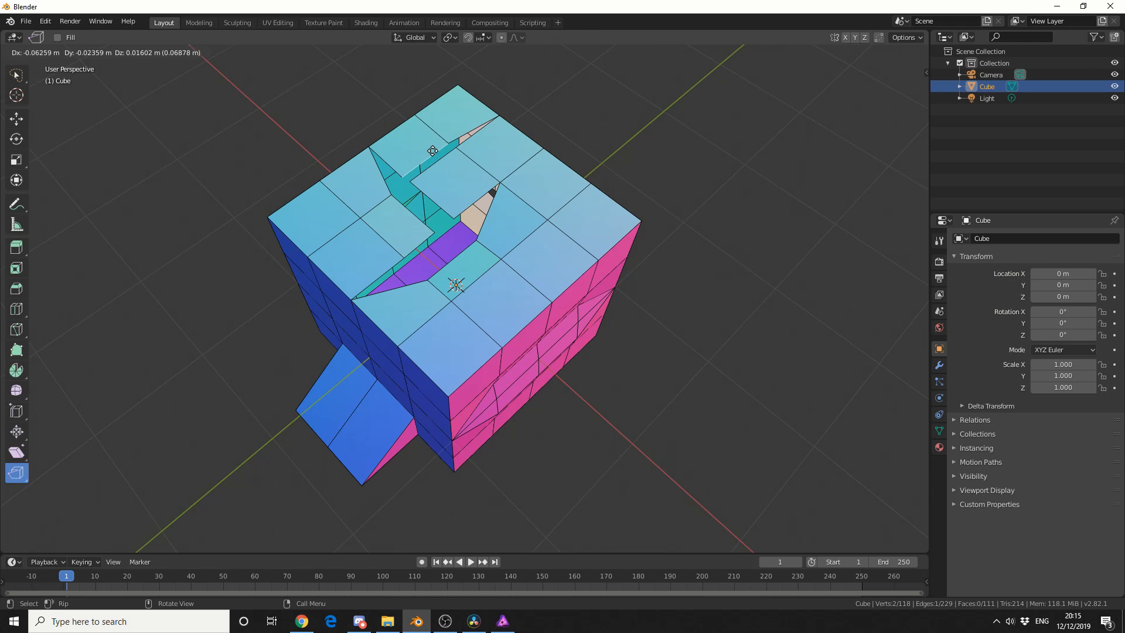
left_click(513, 199)
left_click_drag(512, 200, 503, 213)
left_click(514, 200)
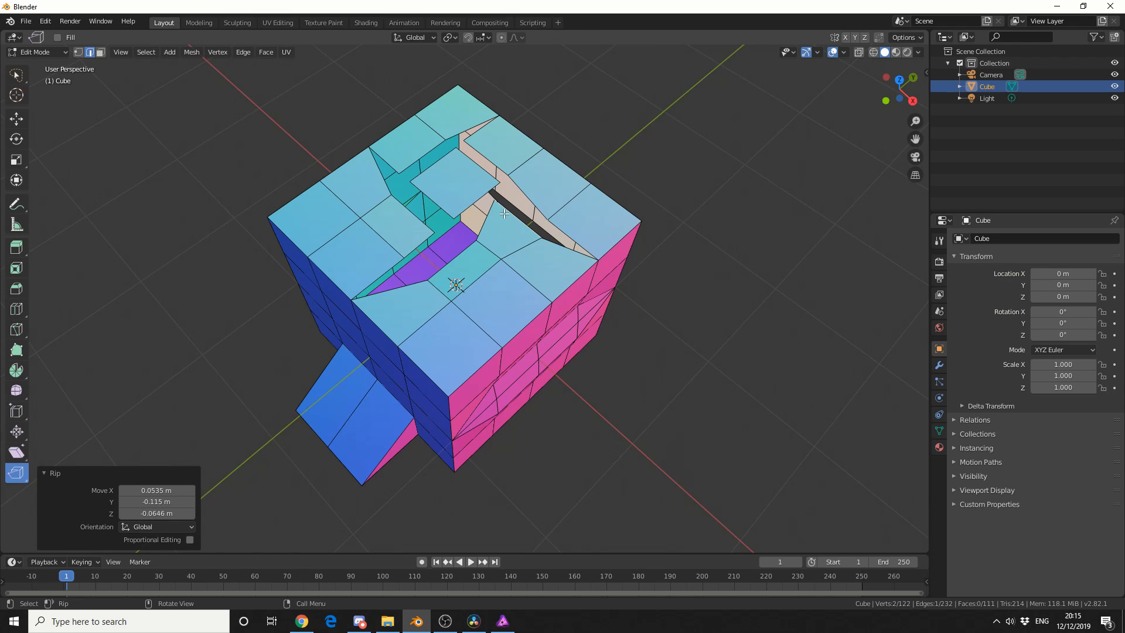
Step: With the Rip Edge tool variant, extend a new flap outward from the cube's right edge
left_click(27, 478)
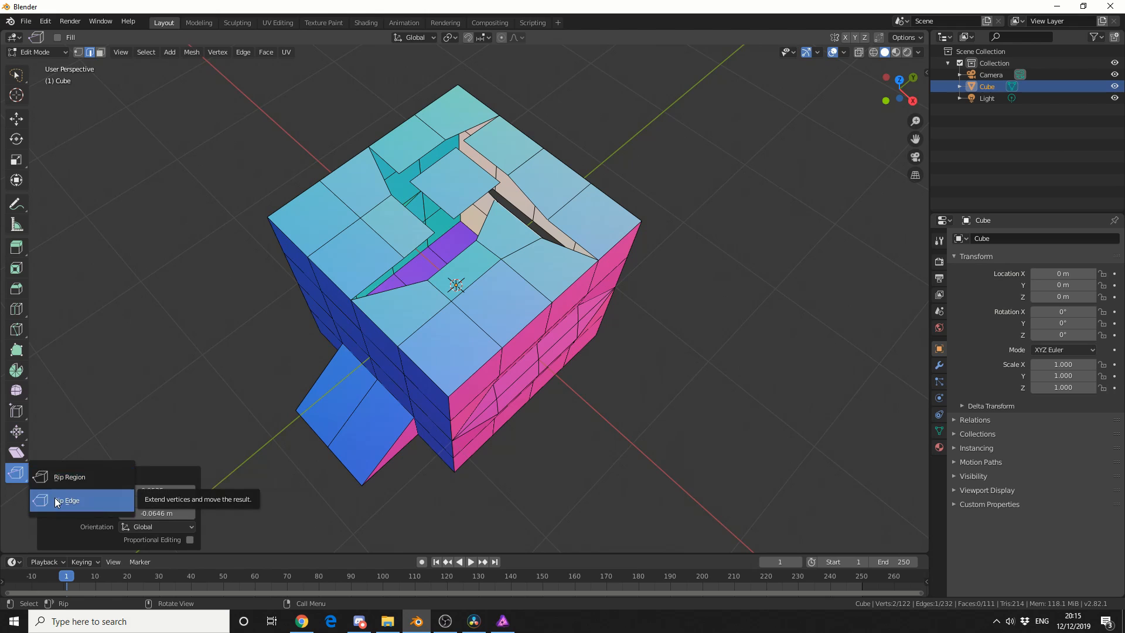
left_click(35, 500)
middle_click_drag(645, 448, 604, 448)
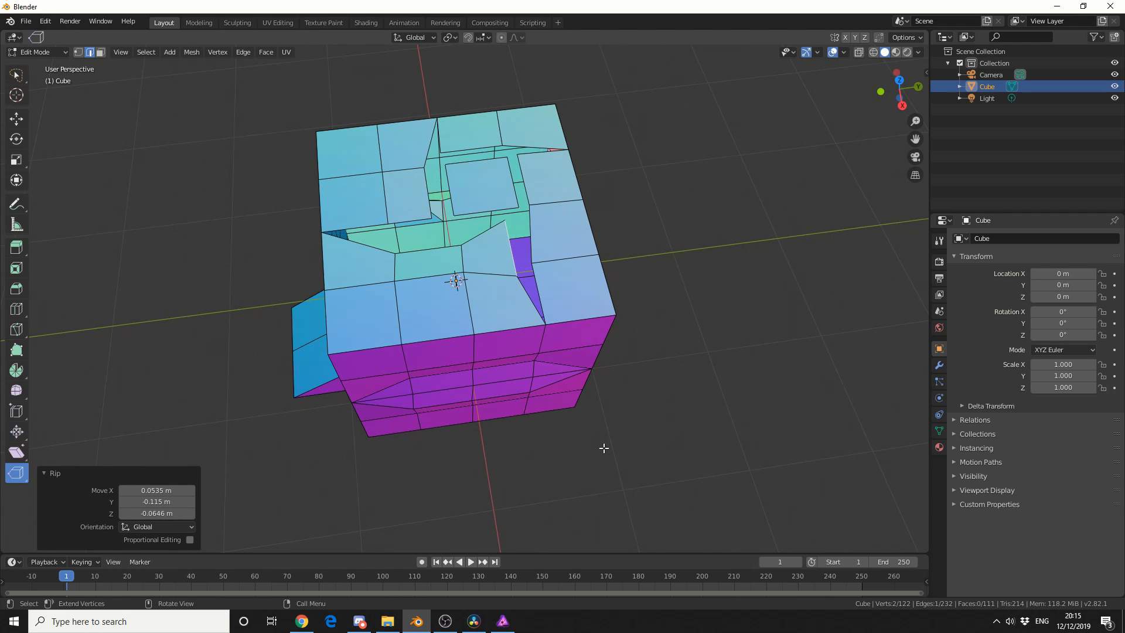
left_click(612, 290)
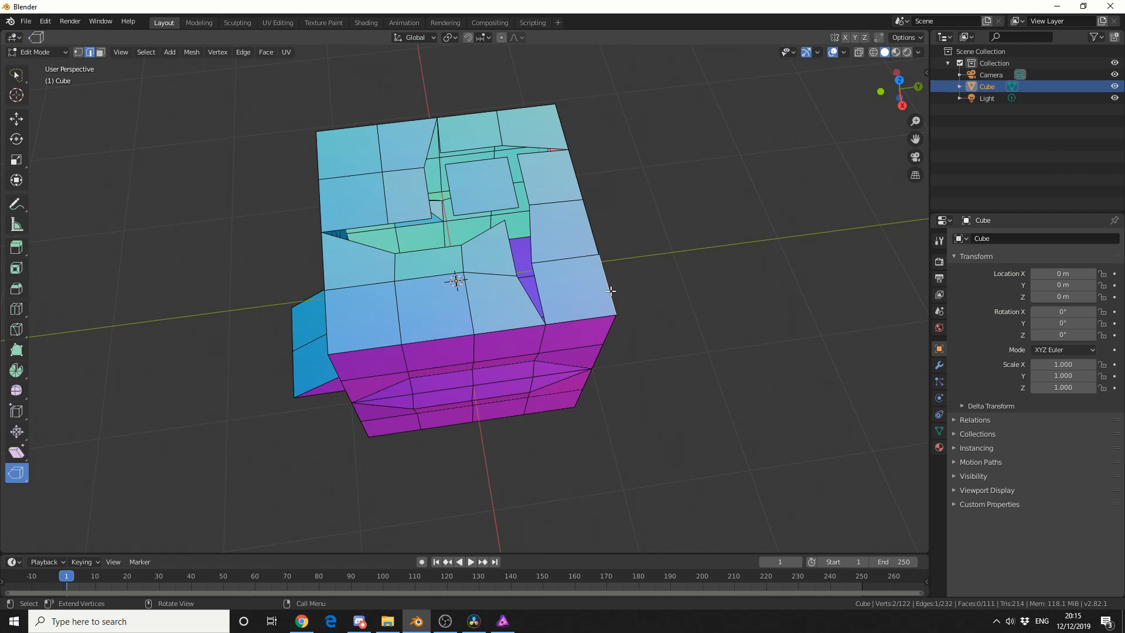
mouse_move(612, 291)
left_mouse_down()
mouse_move(617, 237)
mouse_move(684, 215)
left_mouse_up()
mouse_move(684, 215)
middle_mouse_down()
mouse_move(704, 398)
mouse_move(645, 401)
middle_mouse_up()
Step: Display the cube in wireframe shading
key("z")
left_click(625, 404)
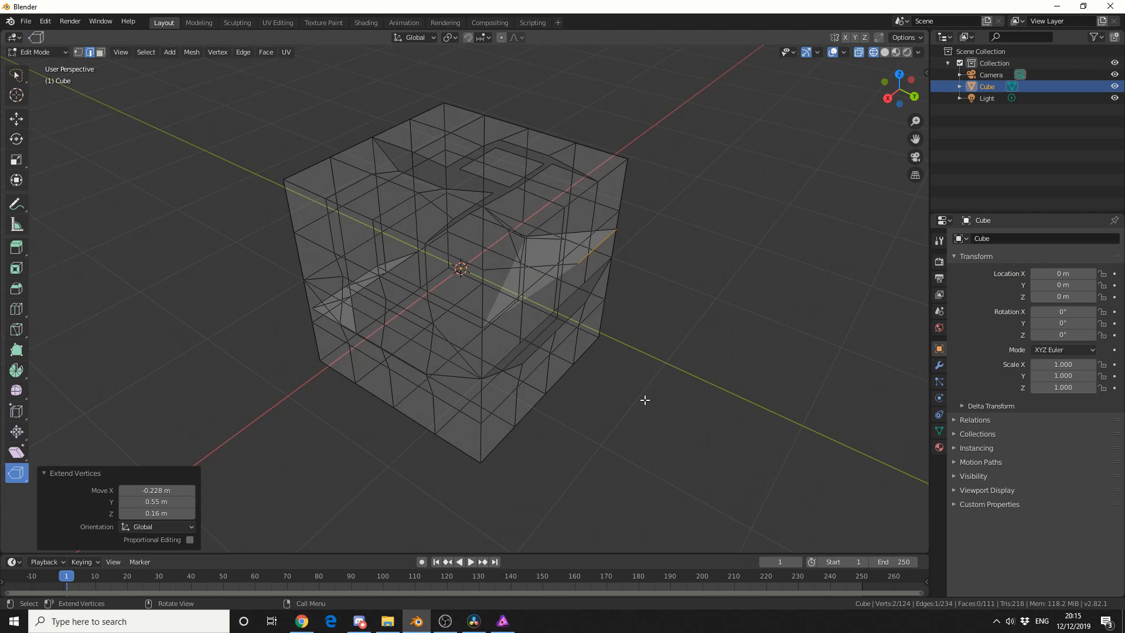
Step: Switch the viewport back to Solid shading and orbit to view the finished cube
key("z")
left_click(704, 396)
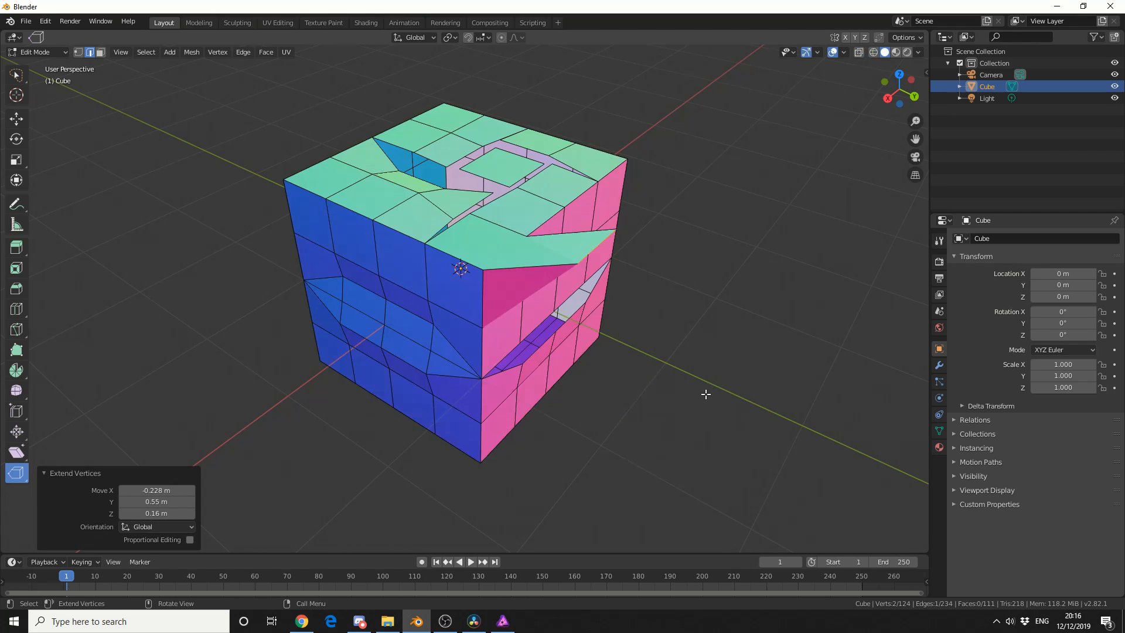
middle_click_drag(706, 395, 759, 402)
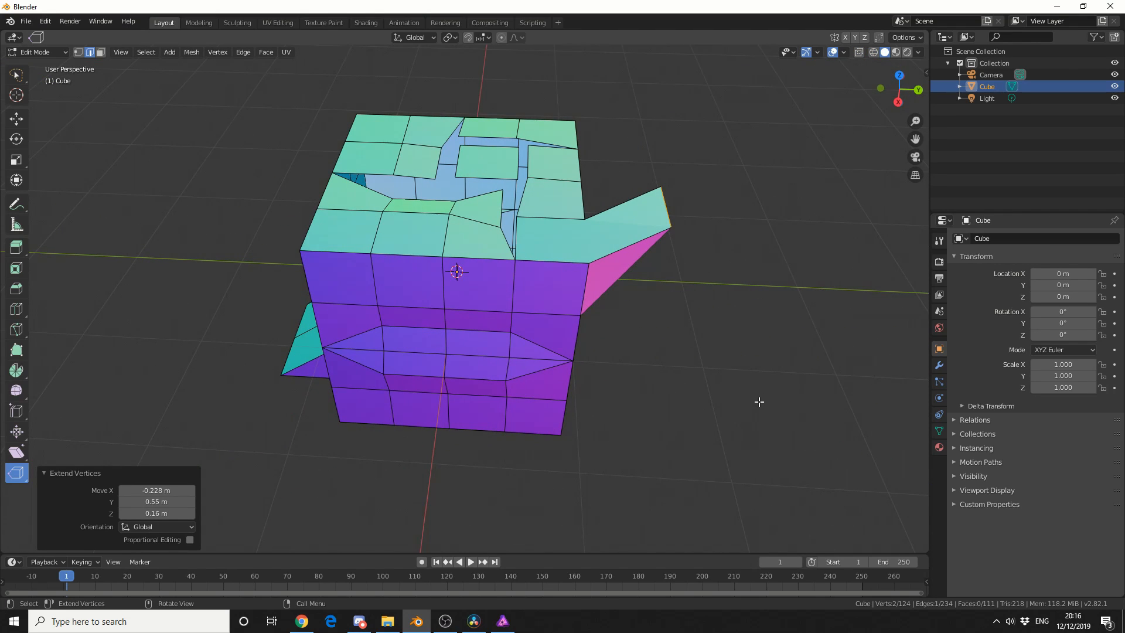